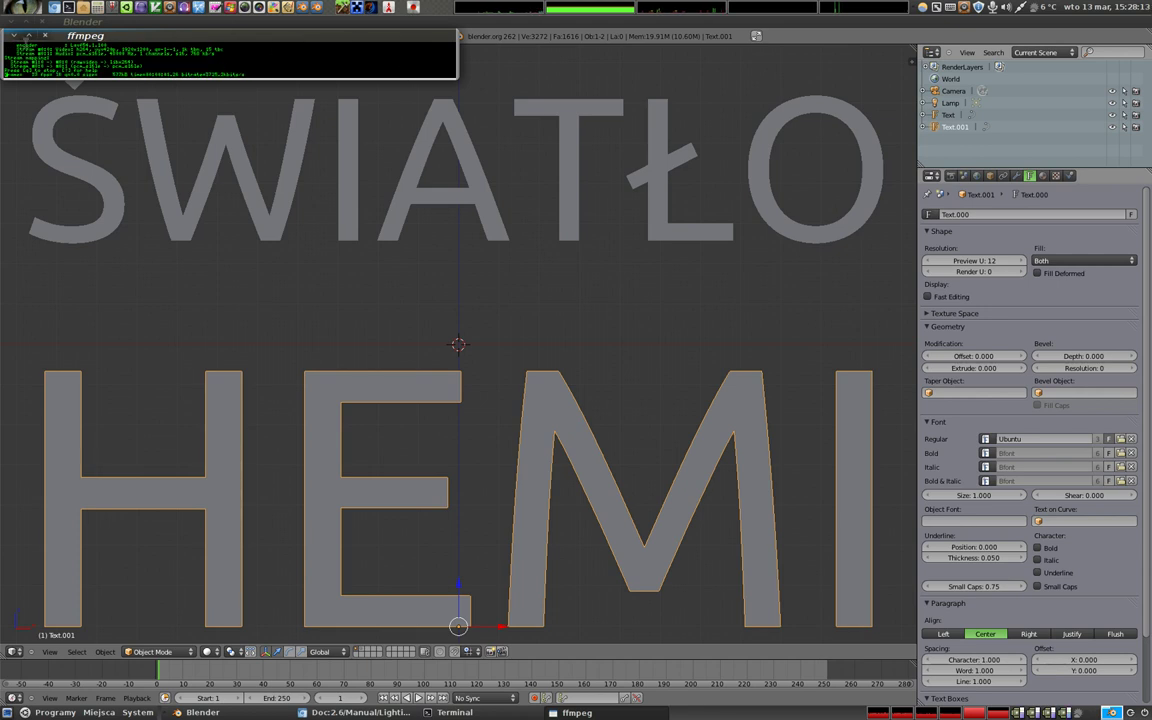
Step: Move the terminal aside and switch to scene layer 1, hiding the ŚWIATŁO and HEMI titles
{"action": "left_click", "coordinate": [17, 40]}
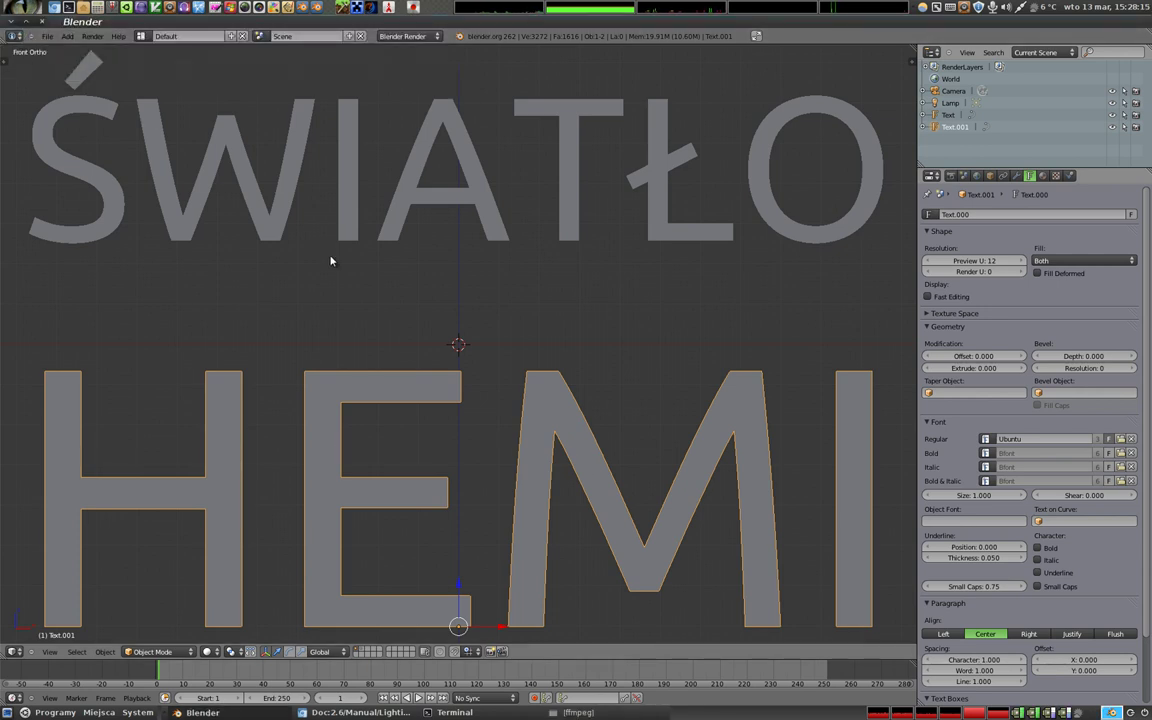
{"action": "right_click", "coordinate": [410, 208]}
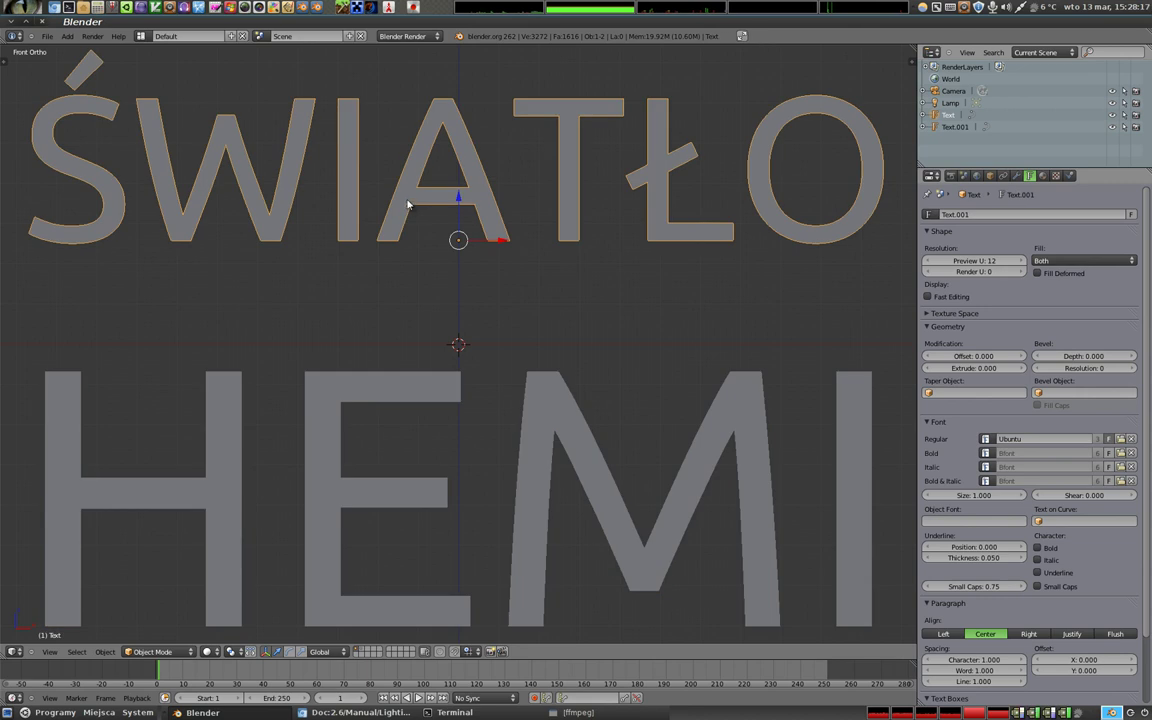
{"action": "key", "text": "1"}
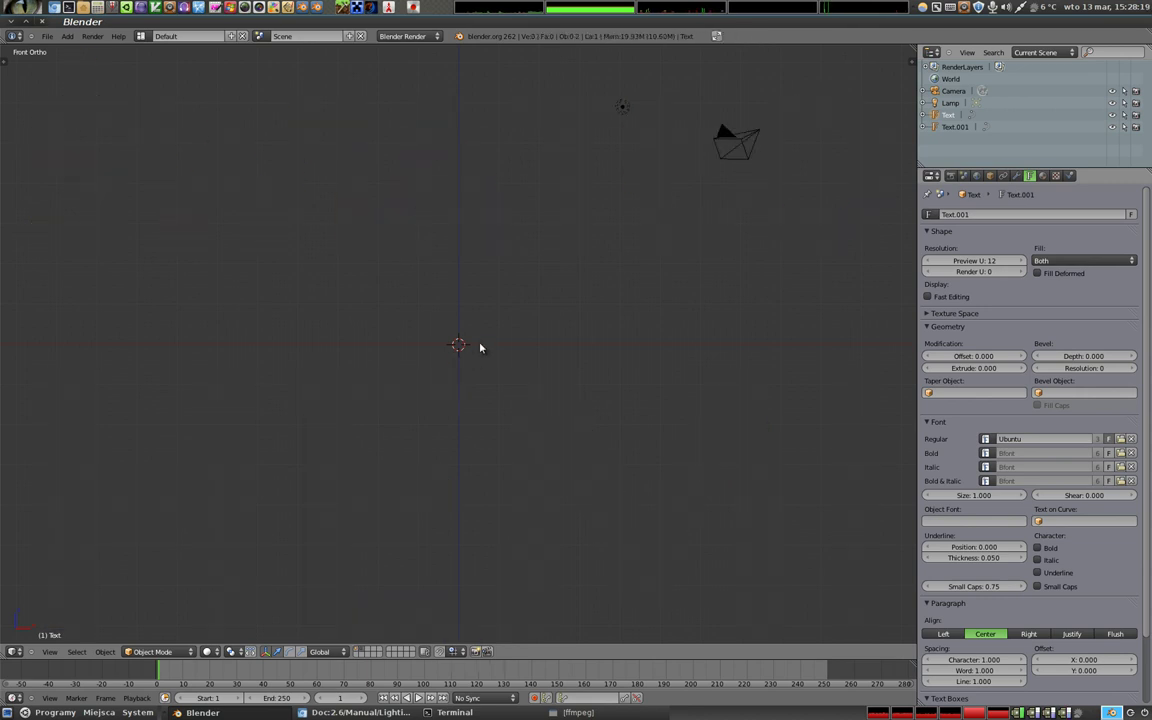
Step: Add a plane scaled about 26.7 times as the ground, then select the lamp and render
{"action": "key", "text": "shift+a"}
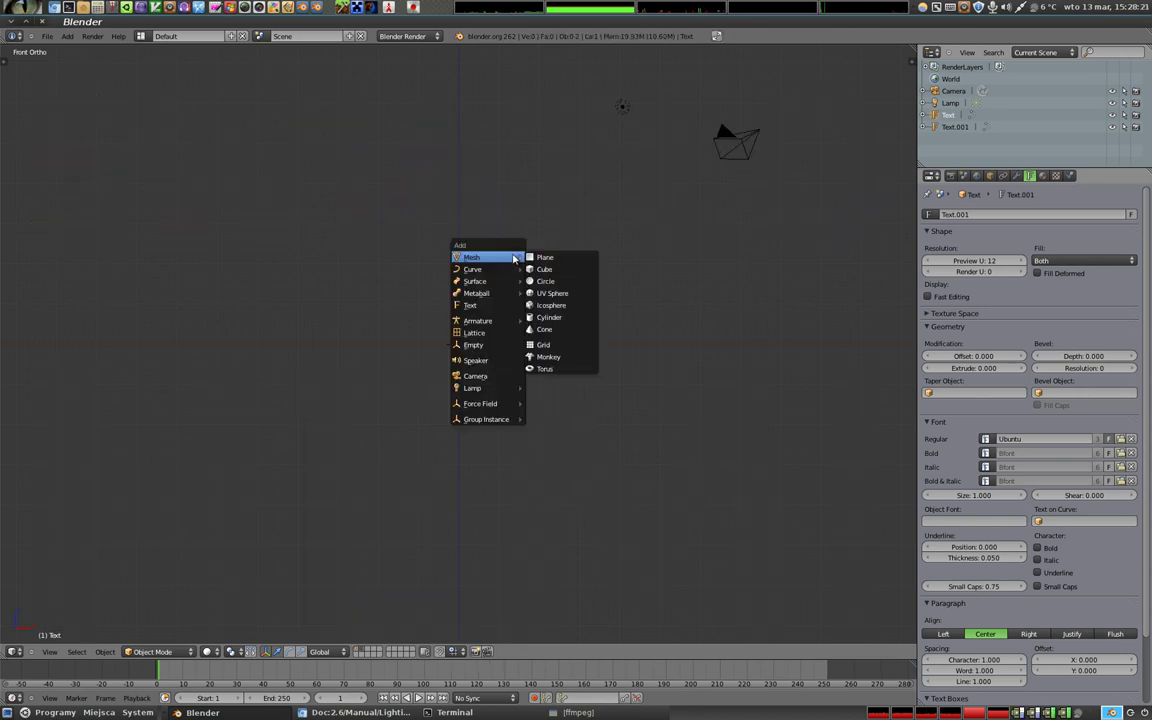
{"action": "left_click", "coordinate": [545, 256]}
{"action": "key", "text": "s"}
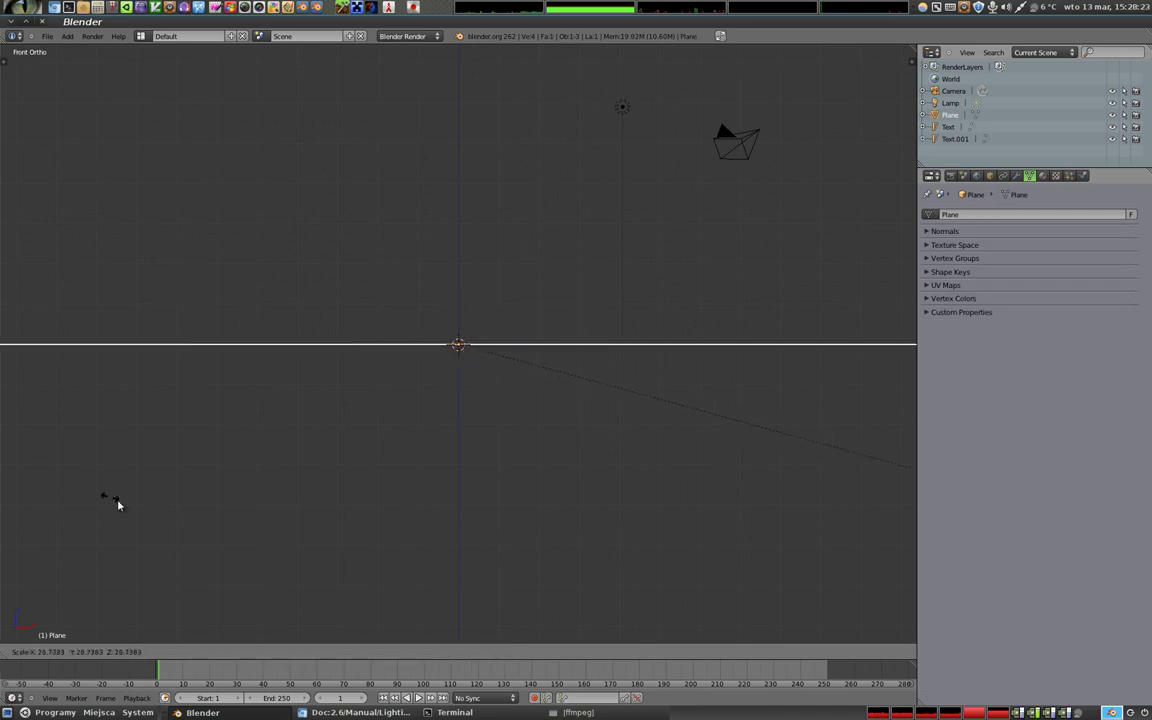
{"action": "left_click", "coordinate": [592, 188]}
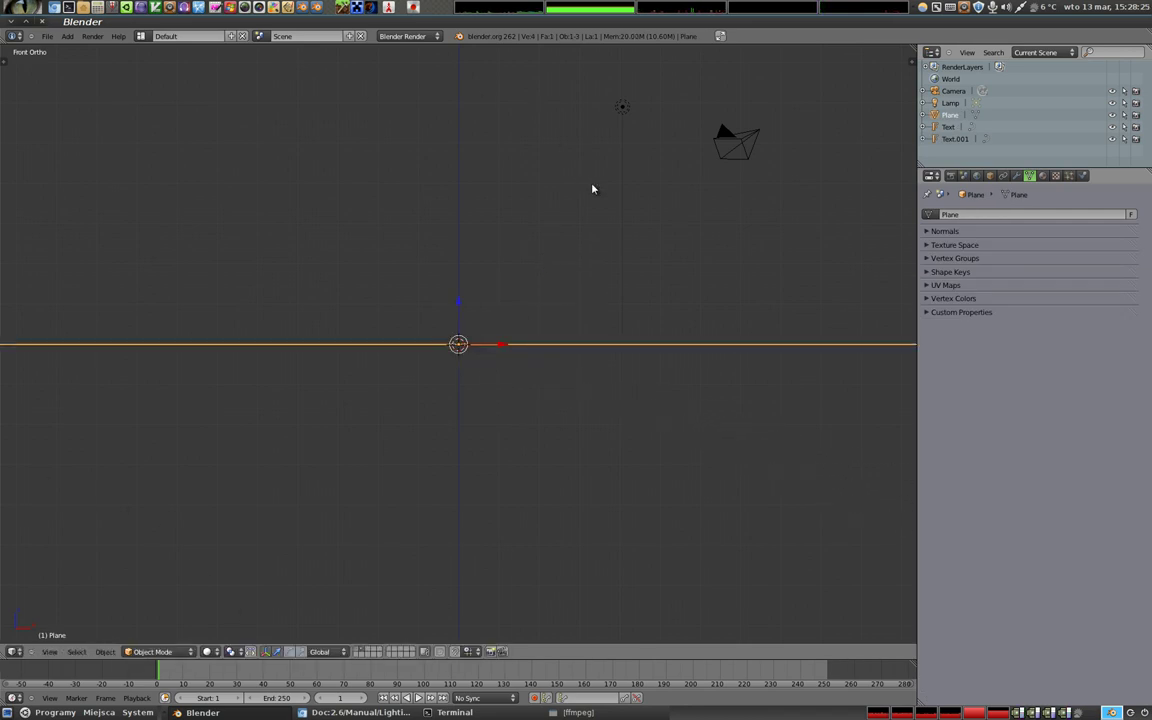
{"action": "right_click", "coordinate": [622, 109]}
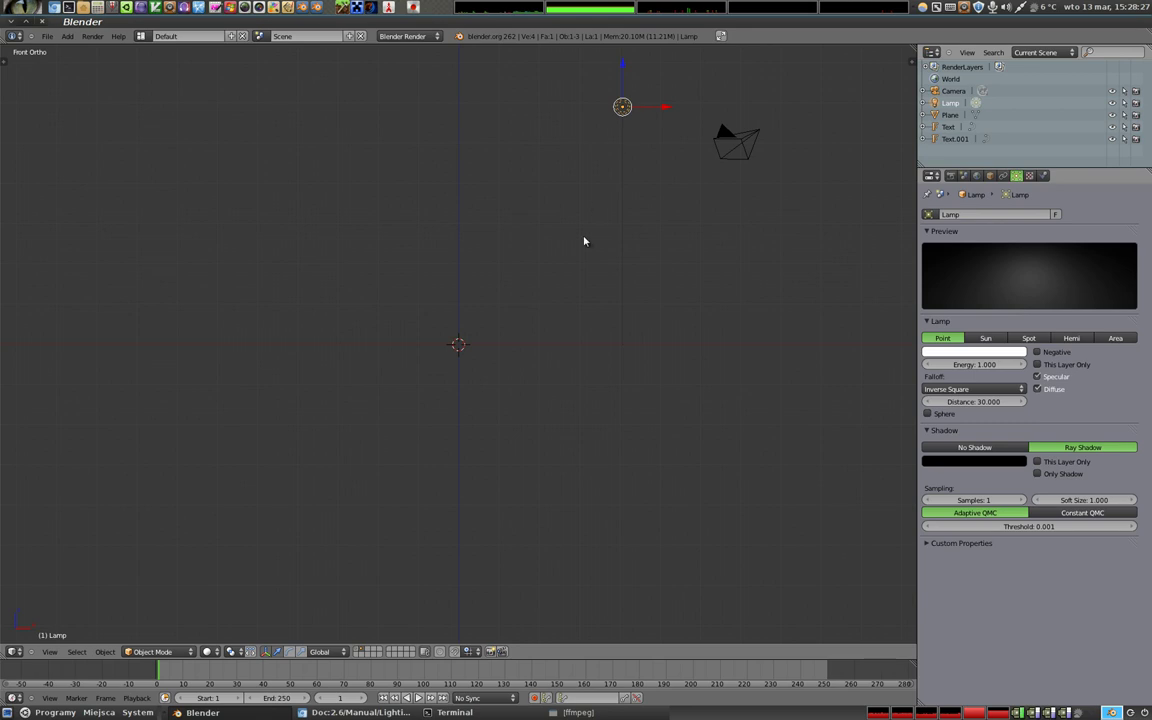
{"action": "key", "text": "F12"}
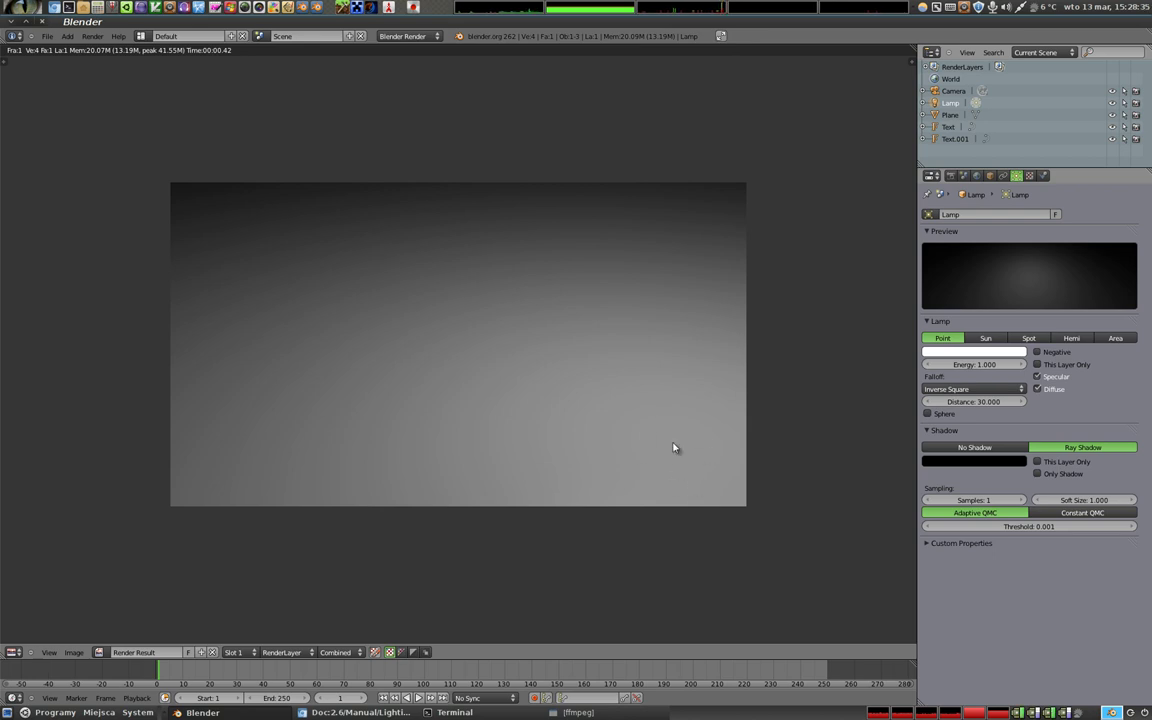
Step: Make the lamp a Hemi light and render the plane in flat even grey
{"action": "left_click", "coordinate": [1071, 338]}
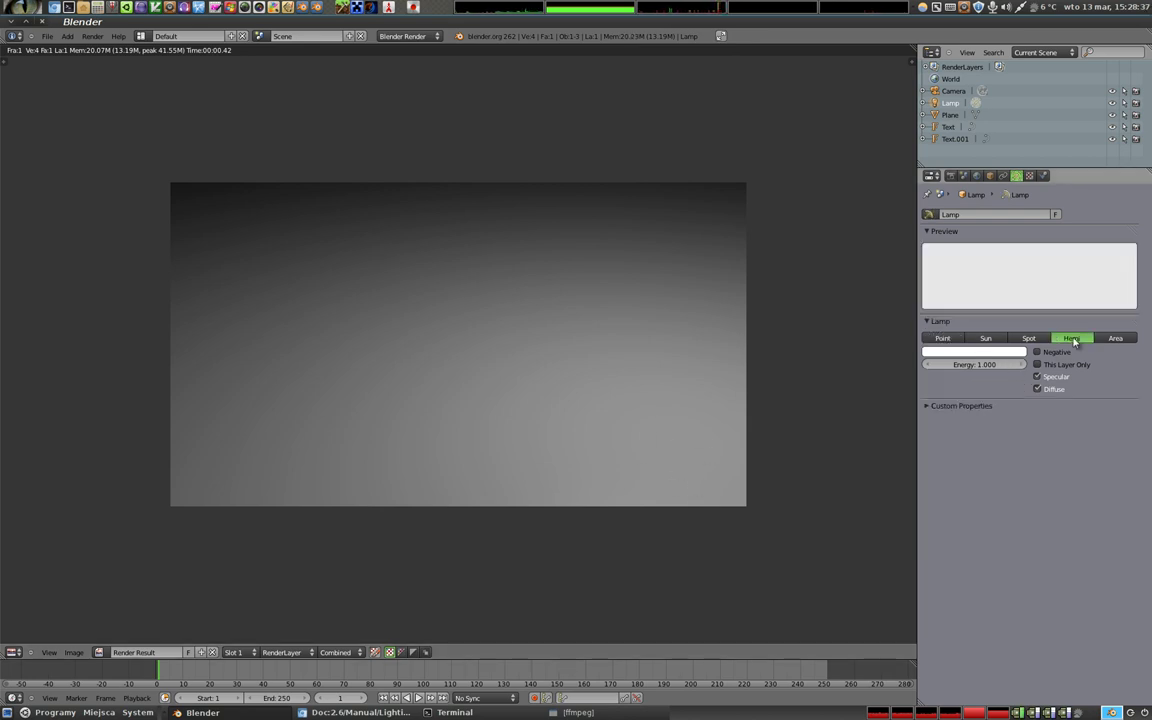
{"action": "key", "text": "F12"}
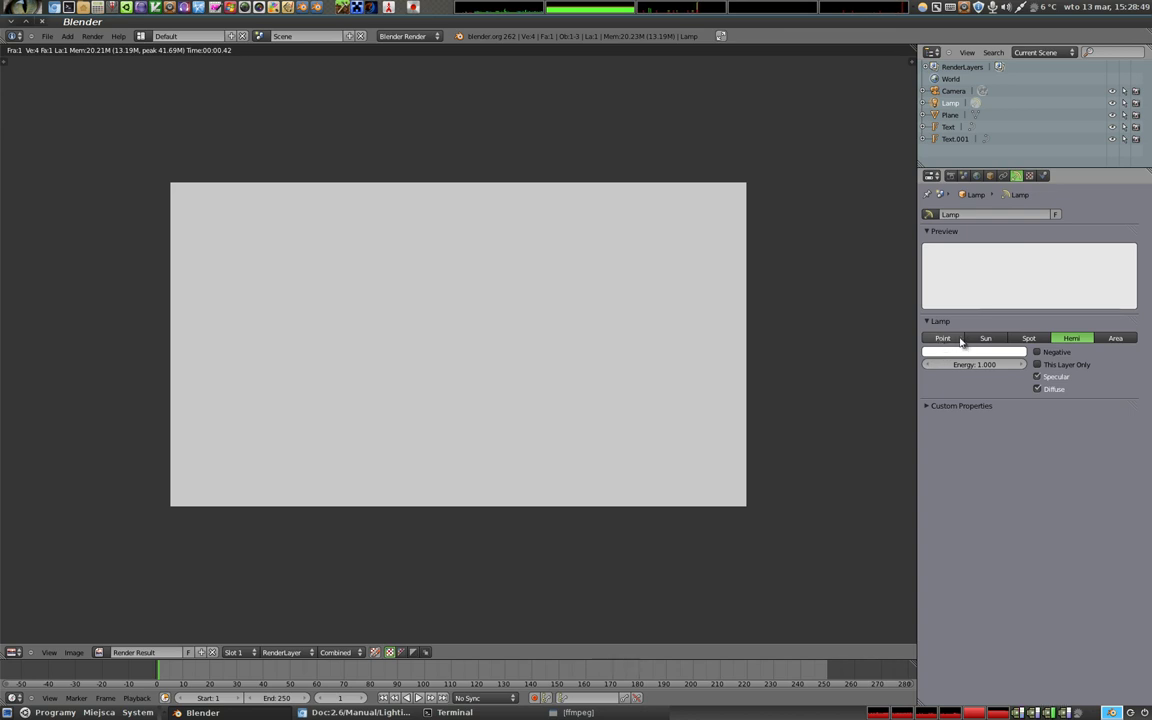
Step: Leave the render and move and rotate the lamp to a new position
{"action": "key", "text": "Escape"}
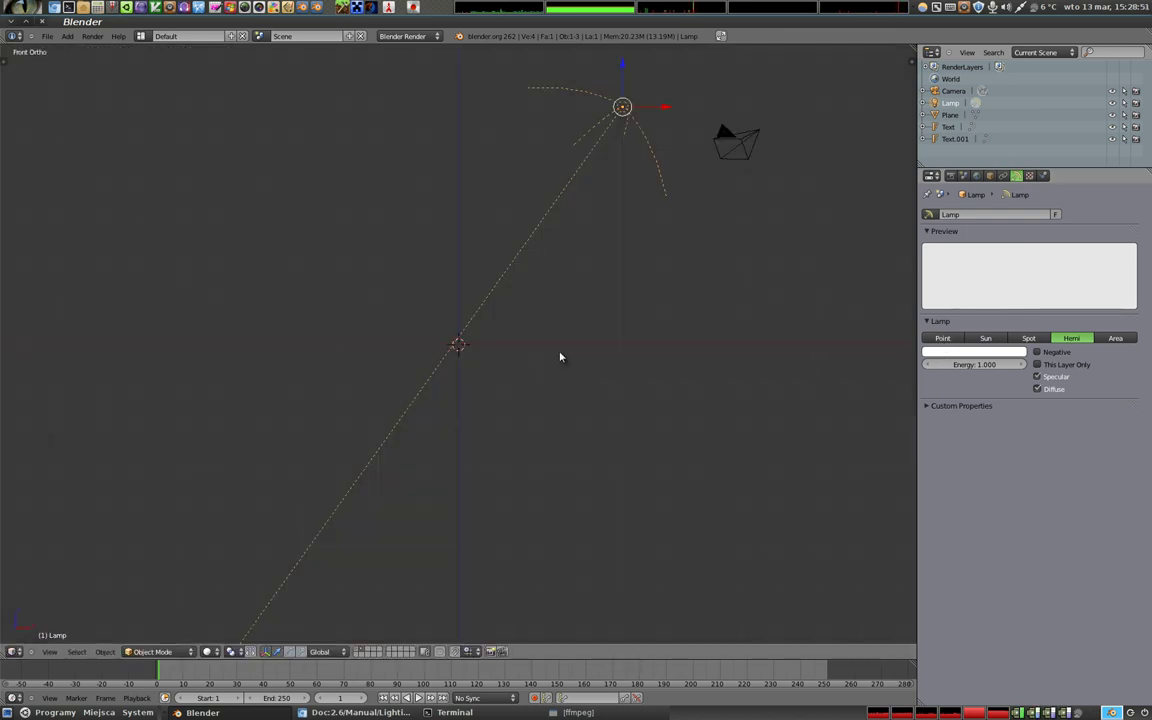
{"action": "key", "text": "g"}
{"action": "left_click", "coordinate": [345, 298]}
{"action": "key", "text": "r"}
{"action": "left_click", "coordinate": [504, 361]}
Step: Add a cube and raise it to sit on the ground plane
{"action": "key", "text": "shift+a"}
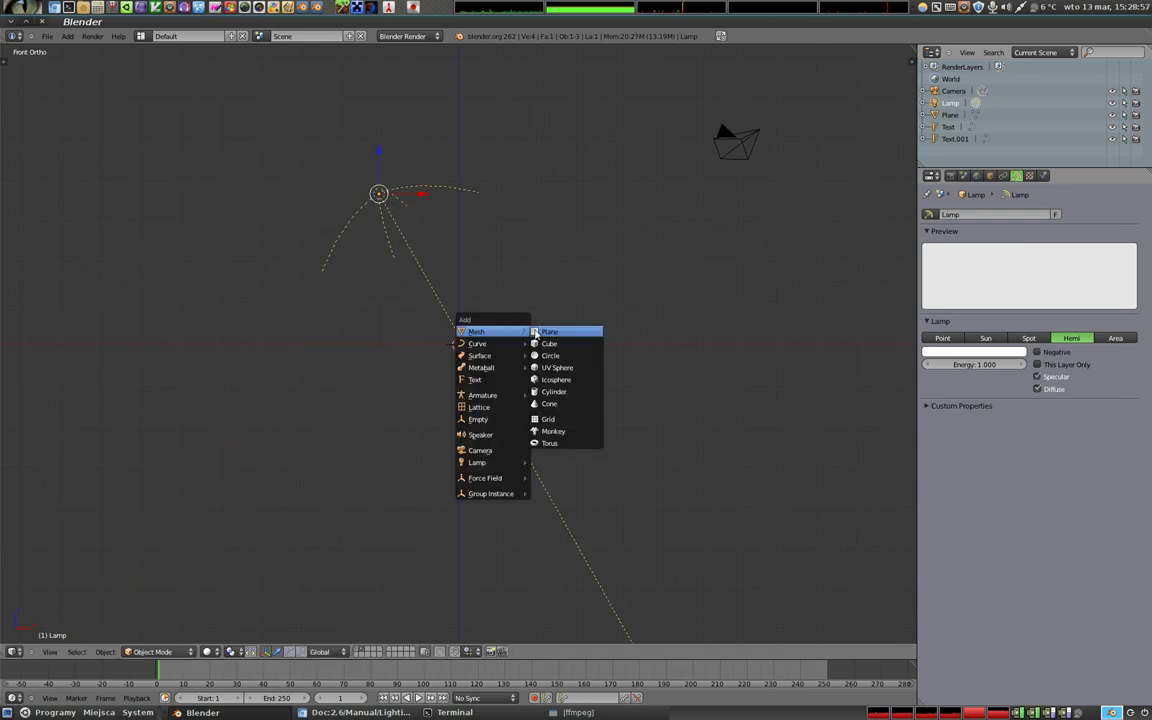
{"action": "left_click", "coordinate": [548, 342]}
{"action": "left_click_drag", "start_coordinate": [463, 321], "coordinate": [467, 280]}
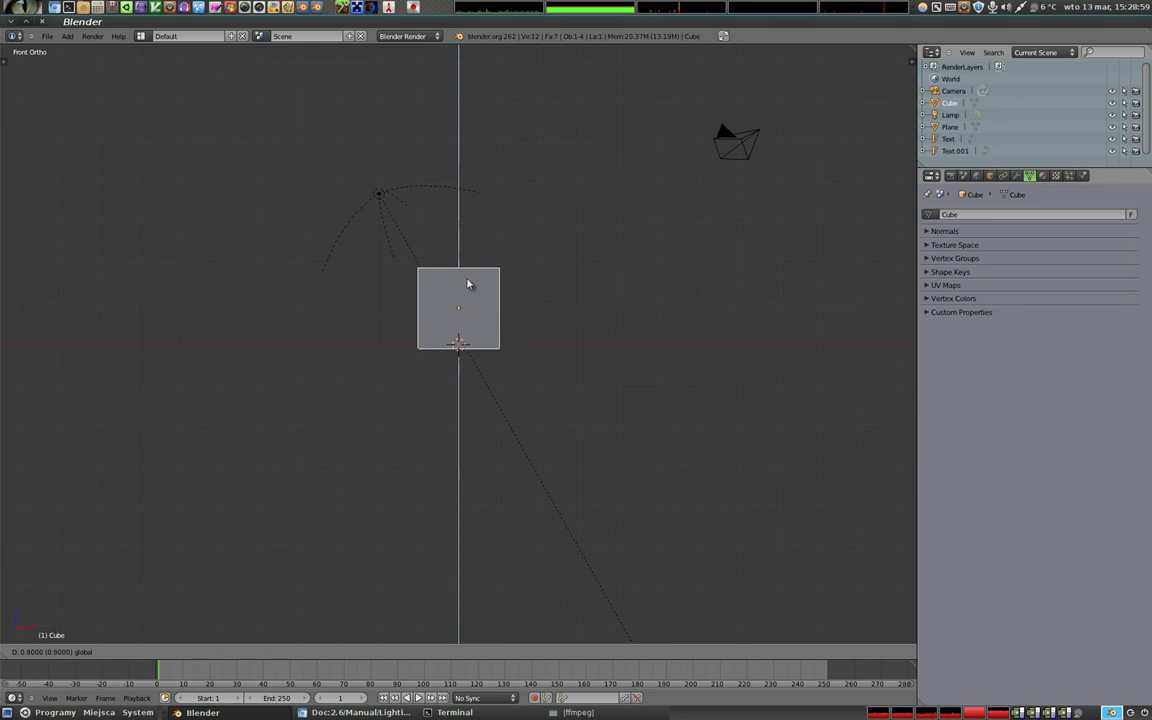
Step: Rotate the lamp and move it to the upper right, aimed at the cube
{"action": "right_click", "coordinate": [378, 193]}
{"action": "key", "text": "r"}
{"action": "left_click", "coordinate": [399, 297]}
{"action": "key", "text": "g"}
{"action": "left_click", "coordinate": [613, 218]}
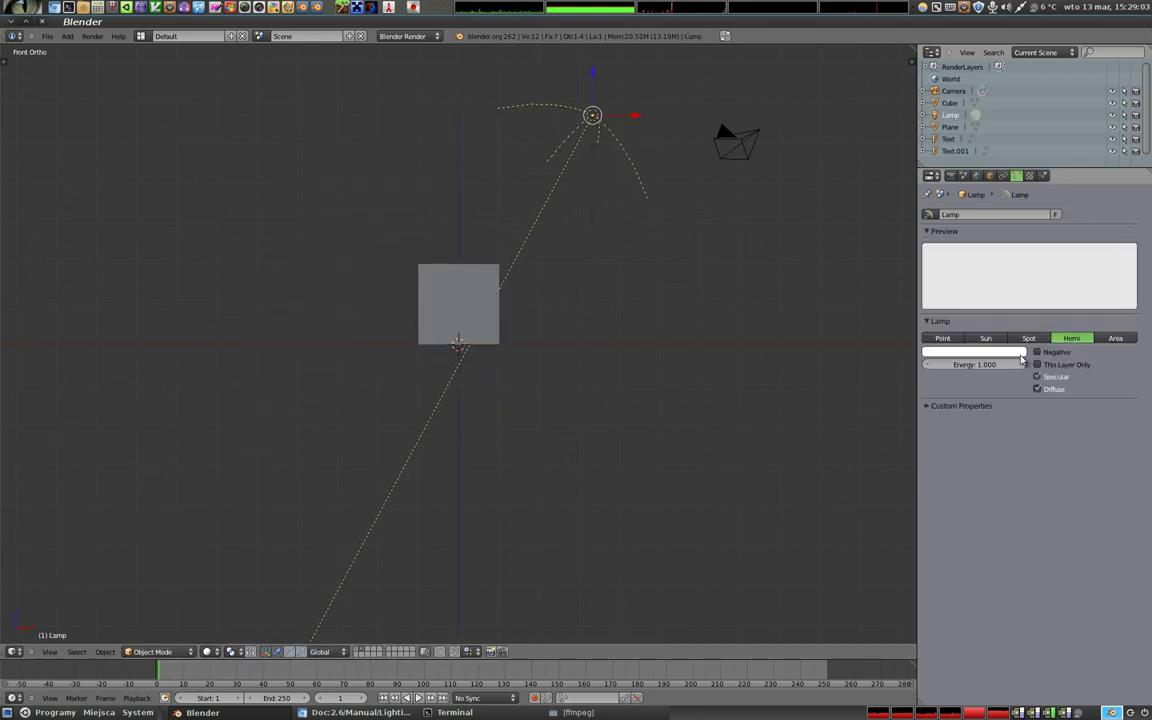
Step: Make the lamp a Sun light and render the cube's sharp black shadow
{"action": "left_click", "coordinate": [995, 341]}
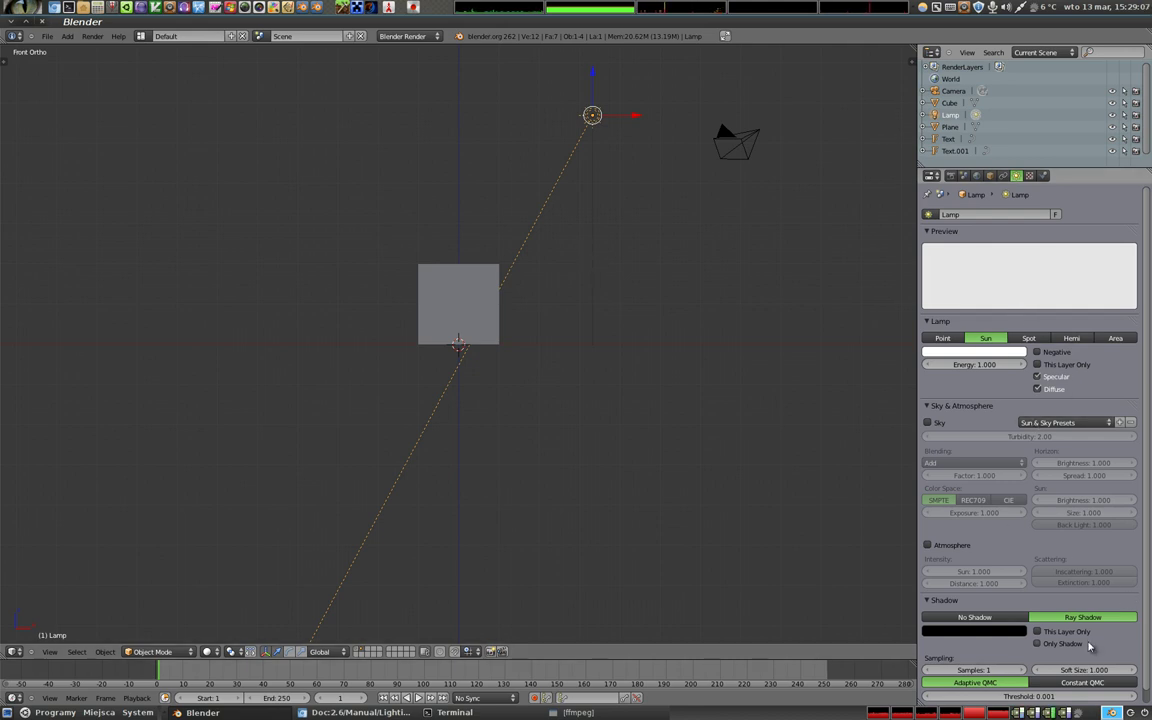
{"action": "key", "text": "F12"}
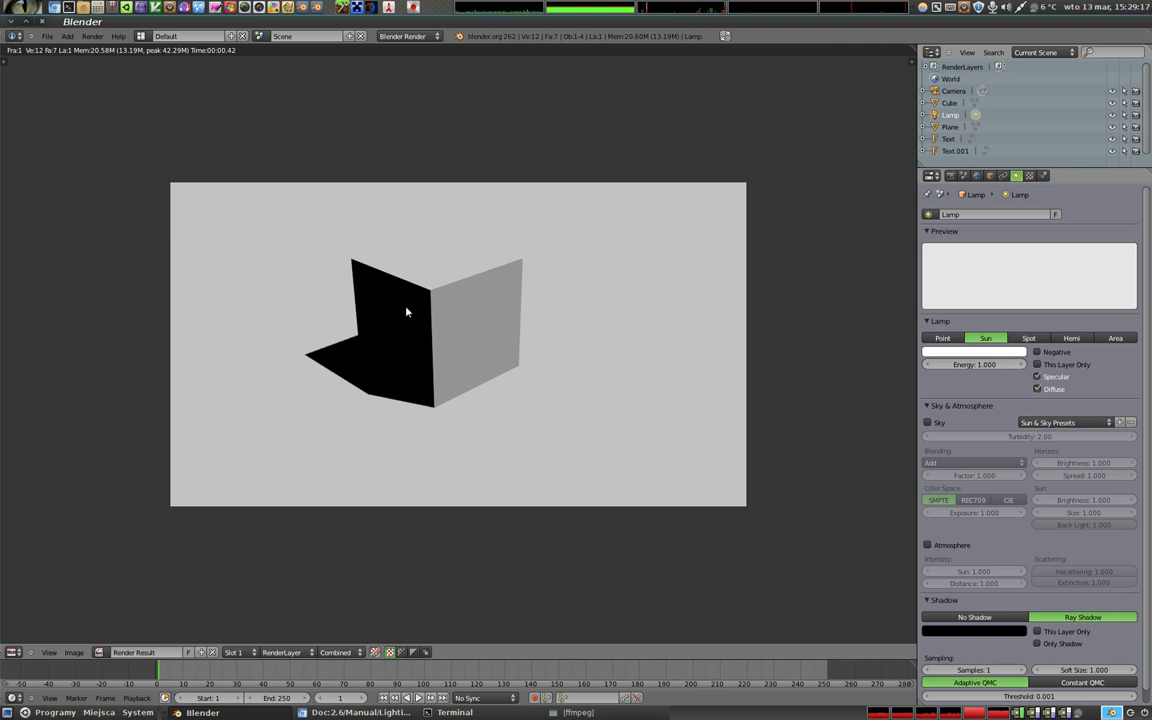
{"action": "key", "text": "Escape"}
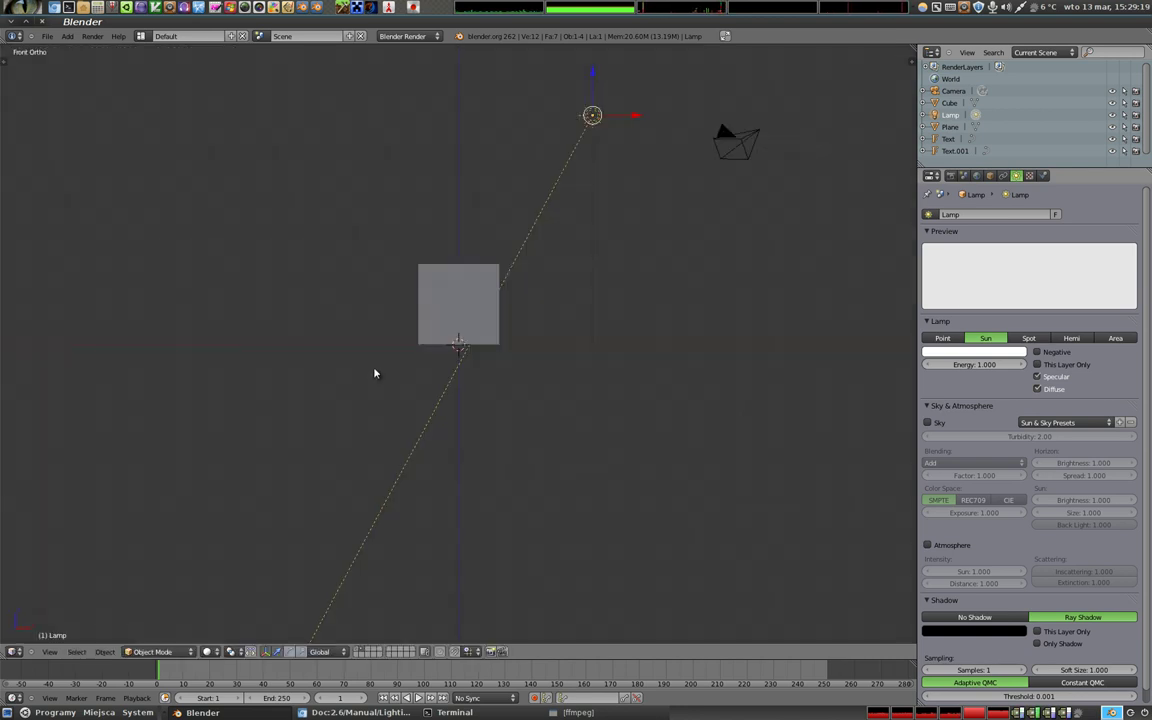
Step: Duplicate the lamp and place the copy beside the Sun lamp above the scene
{"action": "key", "text": "shift+d"}
{"action": "left_click", "coordinate": [355, 232]}
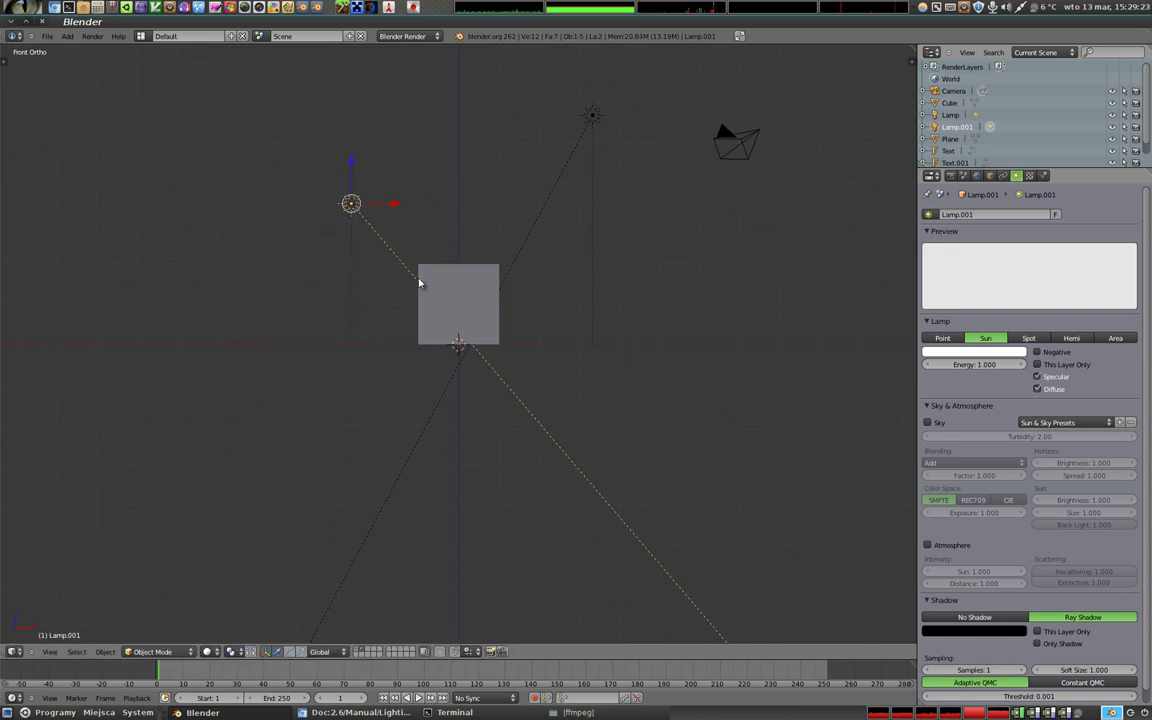
{"action": "key", "text": "g"}
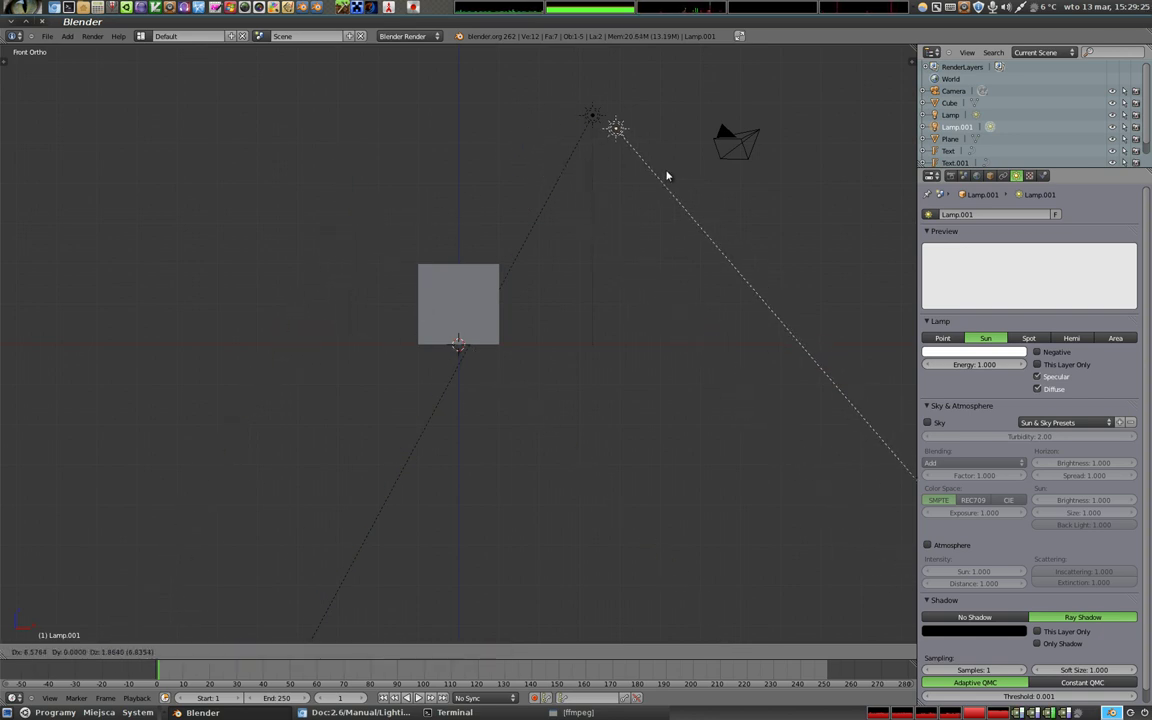
{"action": "left_click", "coordinate": [668, 176]}
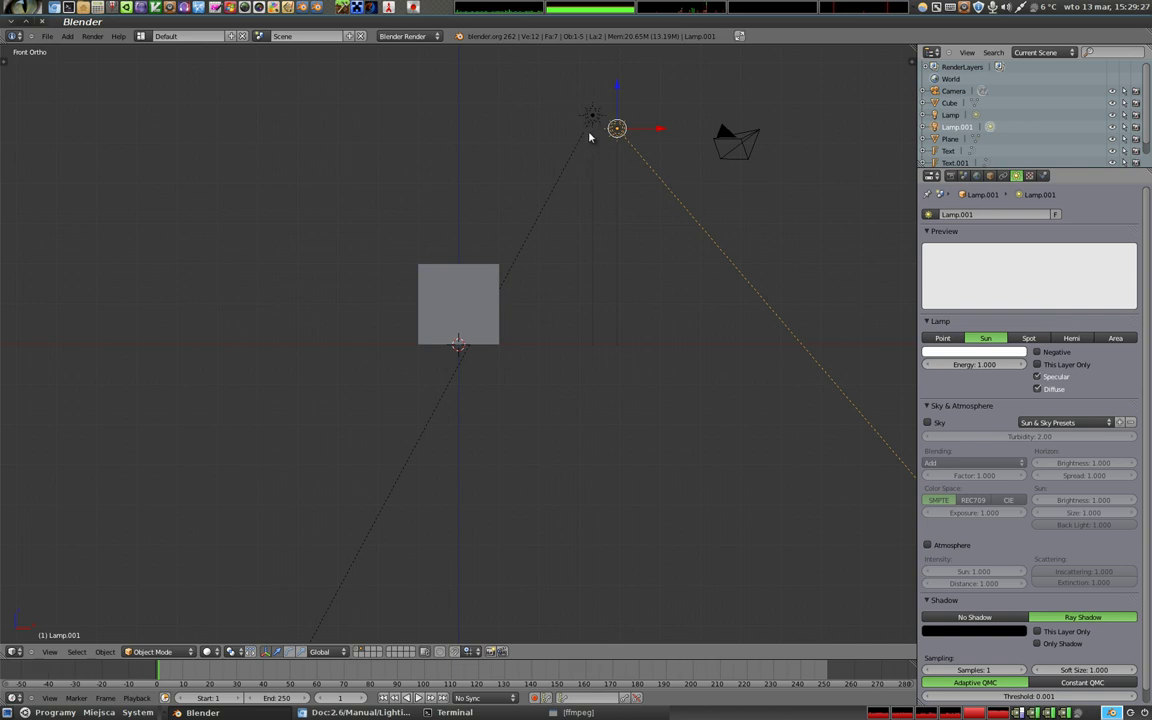
Step: Rotate the copy Lamp.001 to a new angle and make it a Hemi light
{"action": "right_click", "coordinate": [593, 118]}
{"action": "middle_click_drag", "start_coordinate": [478, 314], "coordinate": [442, 365]}
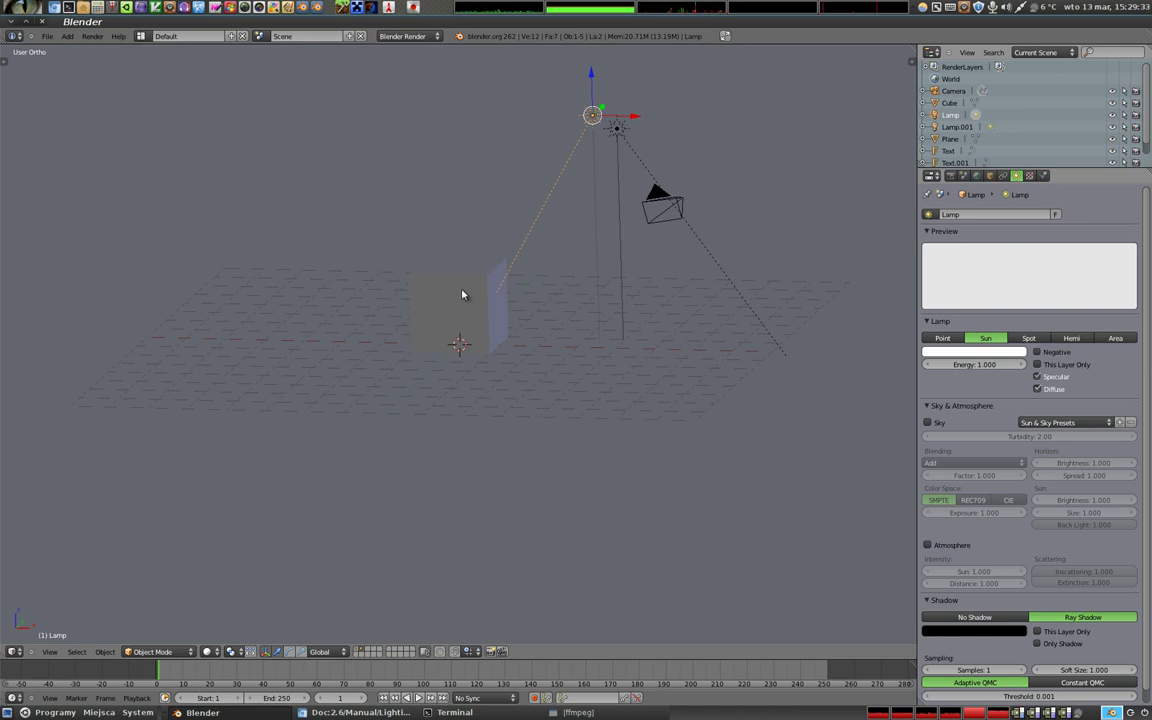
{"action": "right_click", "coordinate": [620, 134]}
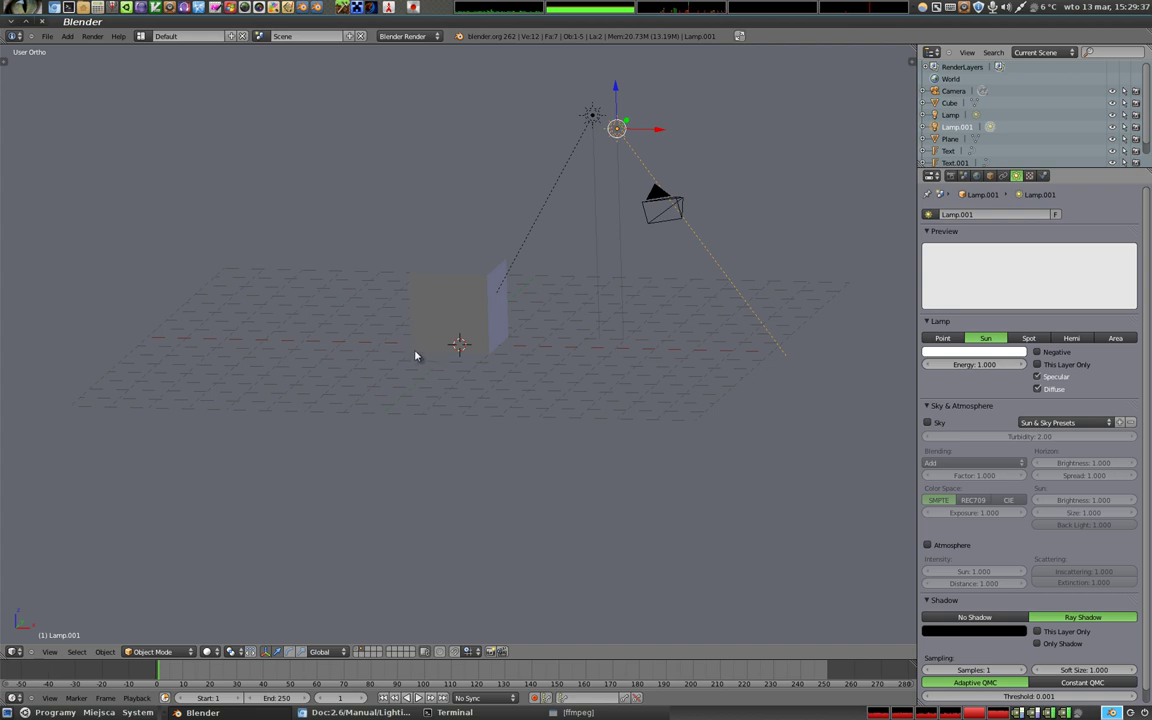
{"action": "key", "text": "r"}
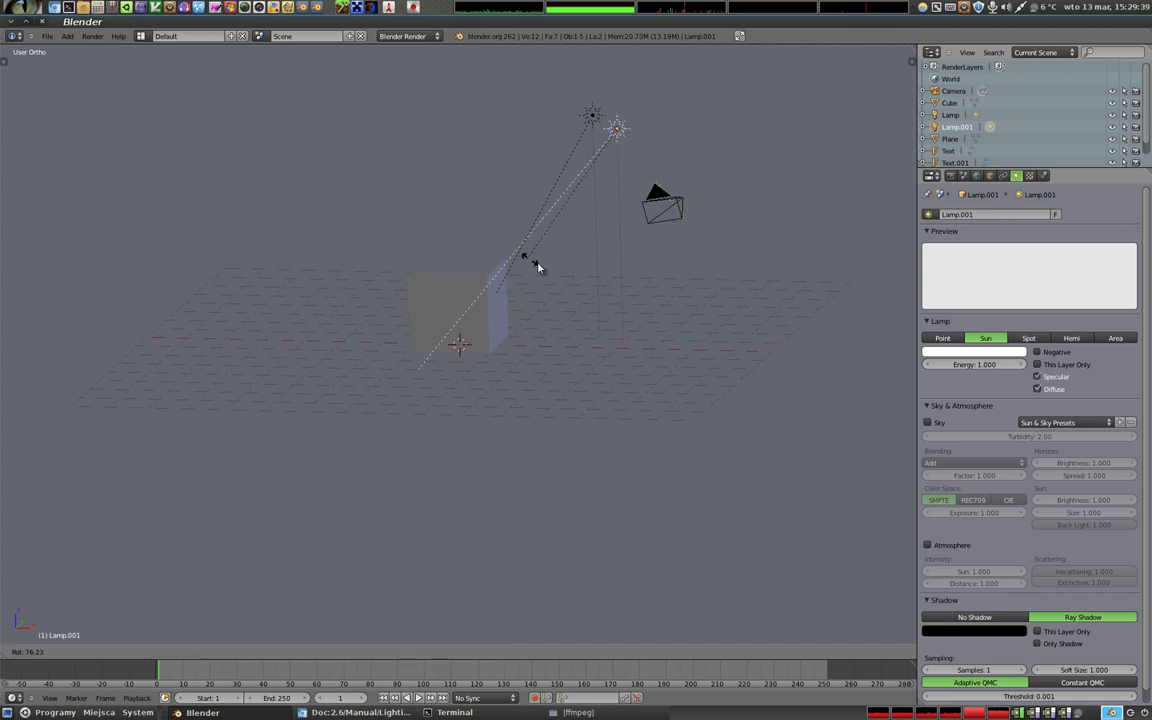
{"action": "left_click", "coordinate": [626, 127]}
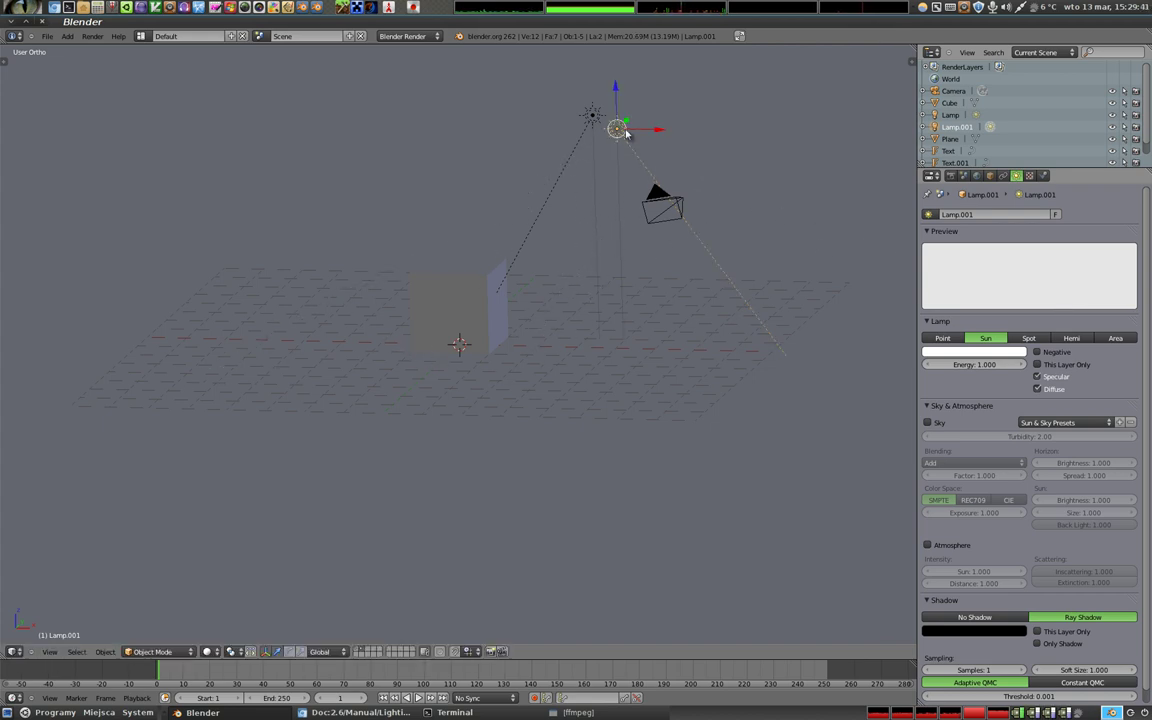
{"action": "left_click", "coordinate": [1071, 338]}
Step: Rotate the Hemi lamp further right and render from the camera
{"action": "key", "text": "r"}
{"action": "left_click", "coordinate": [764, 247]}
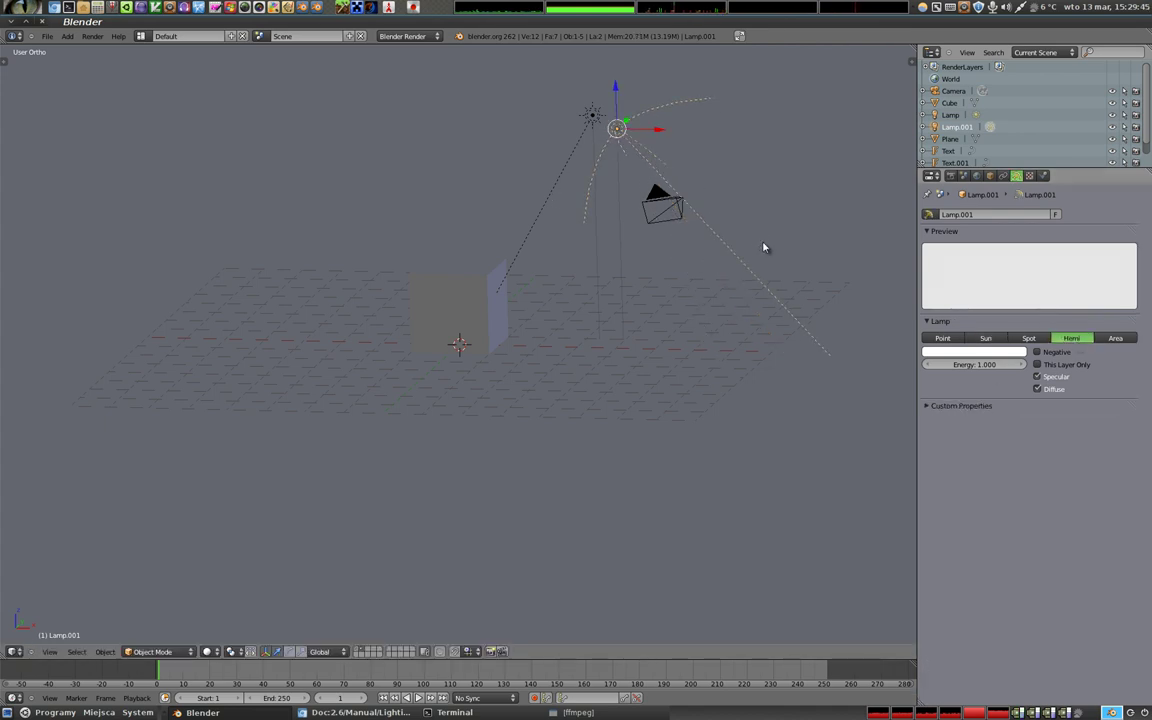
{"action": "key", "text": "F12"}
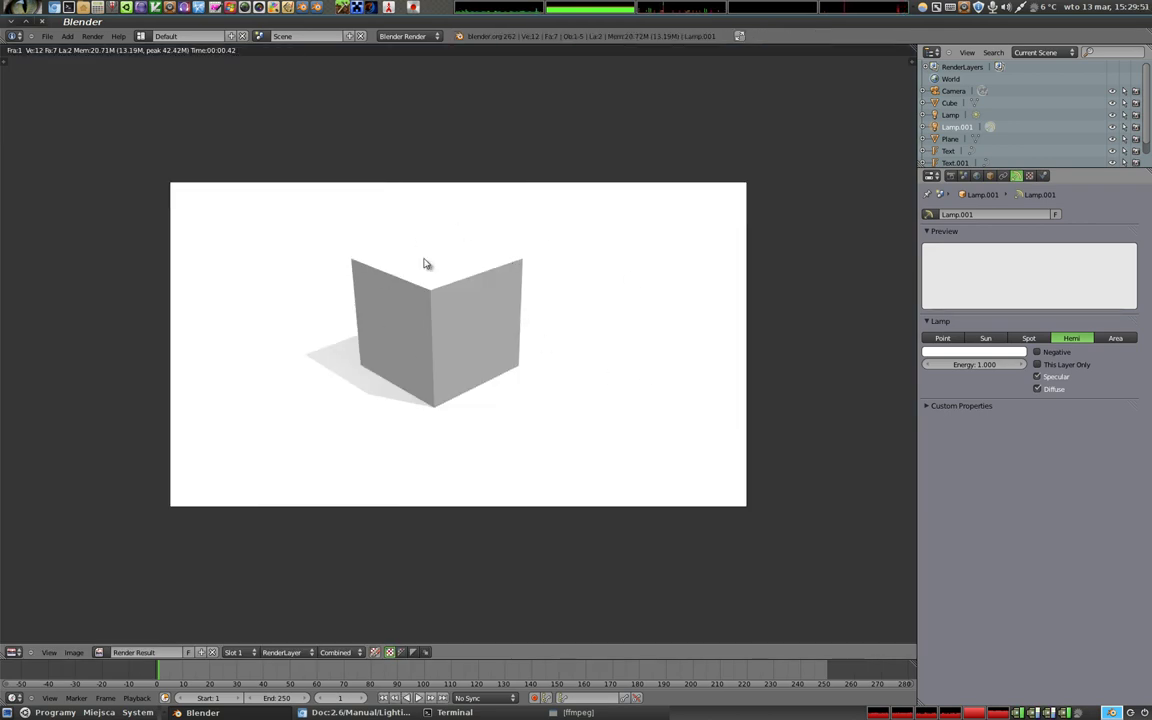
Step: Zoom and pan the Render Result to inspect the cube's soft grey shadow
{"action": "middle_click_drag", "start_coordinate": [437, 245], "coordinate": [535, 290], "text": "ctrl"}
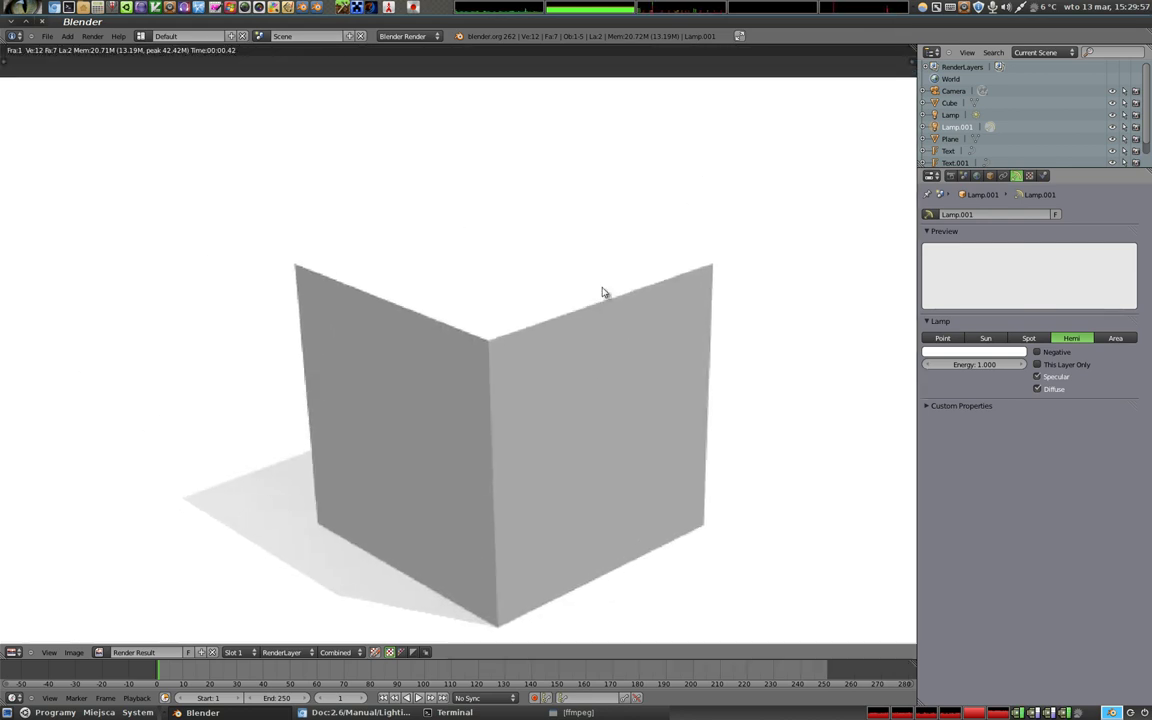
{"action": "scroll", "coordinate": [540, 314], "scroll_direction": "down", "scroll_amount": 1}
{"action": "scroll", "coordinate": [540, 314], "scroll_direction": "down", "scroll_amount": 1}
{"action": "mouse_move", "coordinate": [540, 314]}
{"action": "middle_mouse_down"}
{"action": "mouse_move", "coordinate": [494, 309]}
{"action": "mouse_move", "coordinate": [481, 275]}
{"action": "middle_mouse_up"}
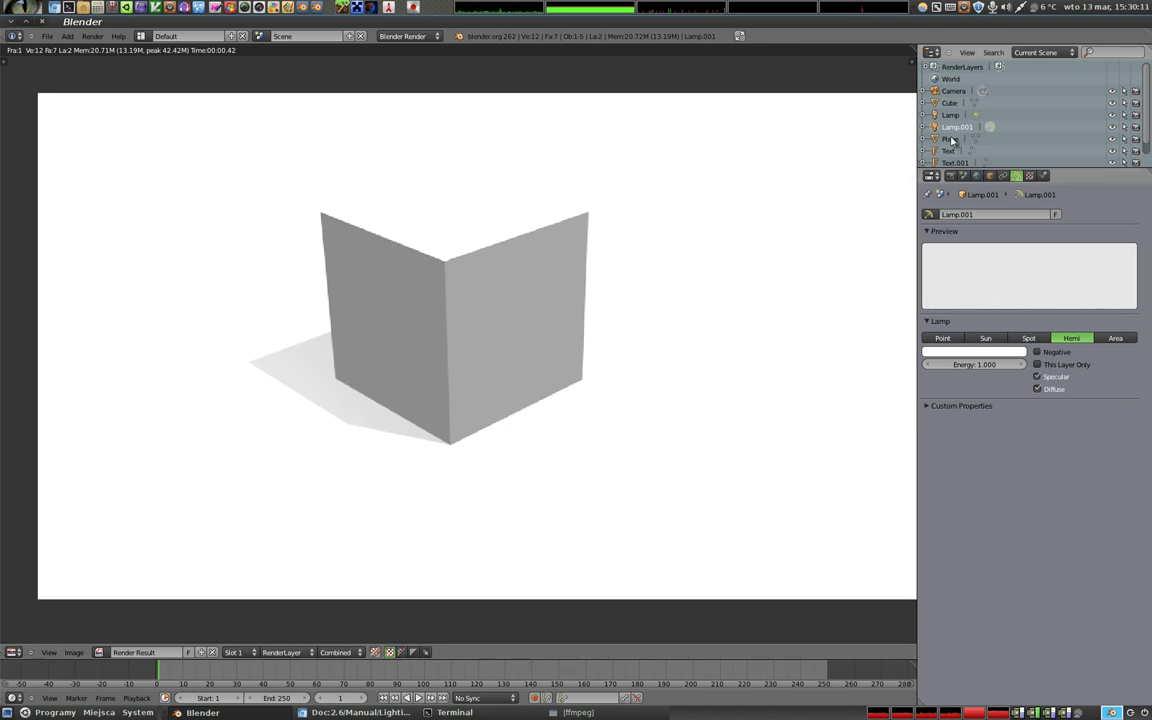
Step: Compare renders with Lamp.001 off and on, then set its energy to 0.190 and re-render
{"action": "left_click", "coordinate": [1135, 127]}
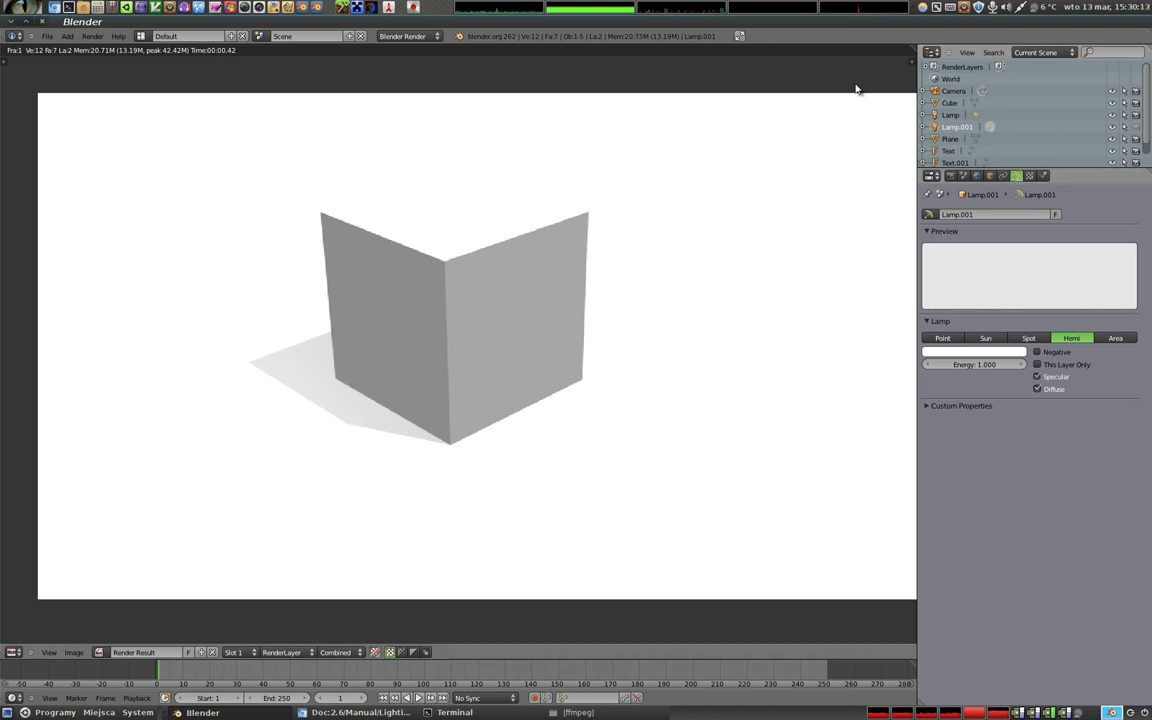
{"action": "key", "text": "F12"}
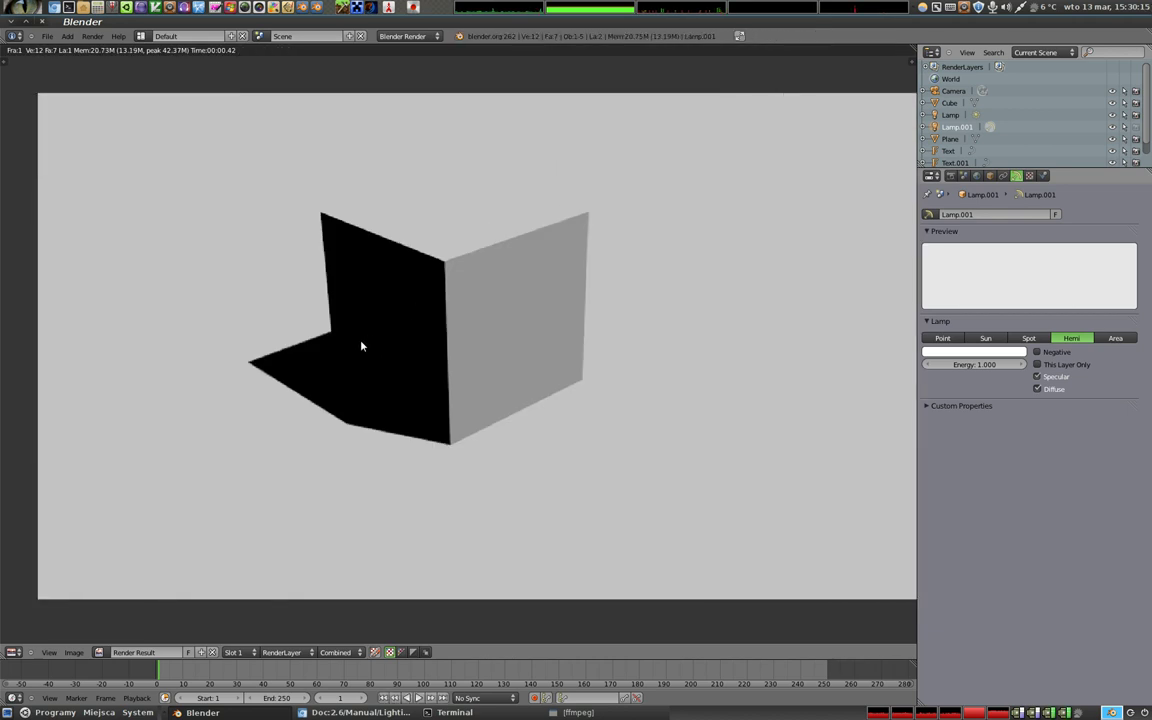
{"action": "left_click", "coordinate": [1135, 127]}
{"action": "key", "text": "F12"}
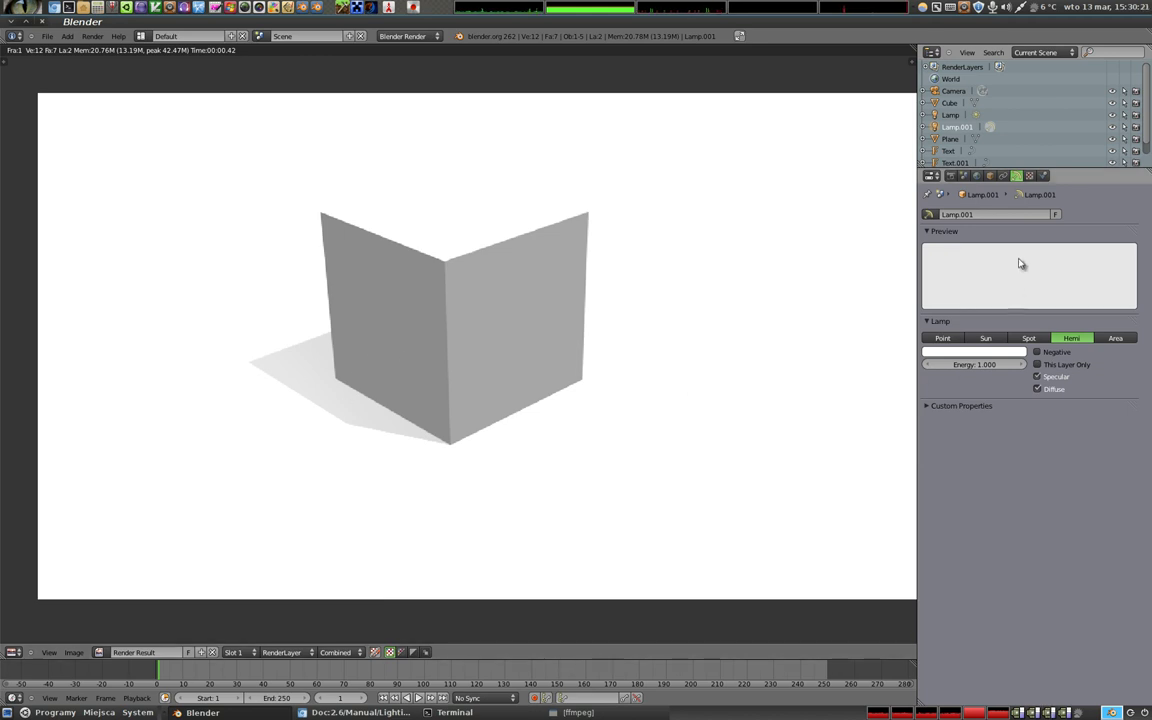
{"action": "mouse_move", "coordinate": [940, 364]}
{"action": "left_mouse_down"}
{"action": "mouse_move", "coordinate": [860, 364]}
{"action": "mouse_move", "coordinate": [987, 367]}
{"action": "left_mouse_up"}
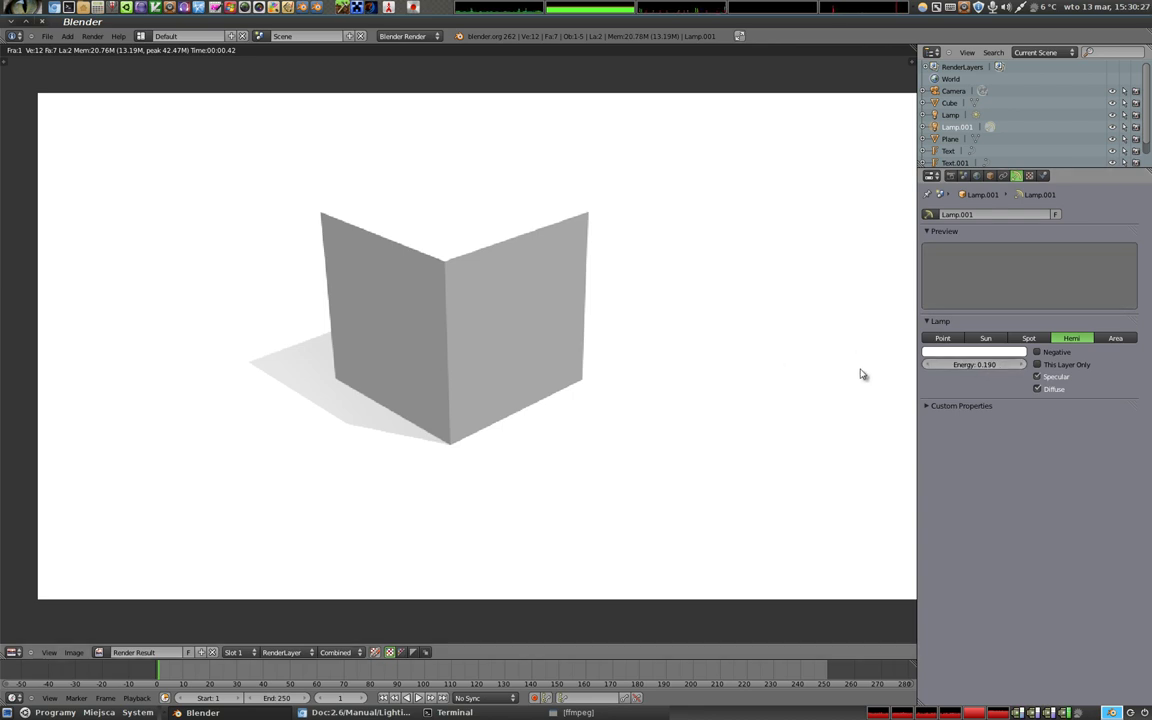
{"action": "key", "text": "F12"}
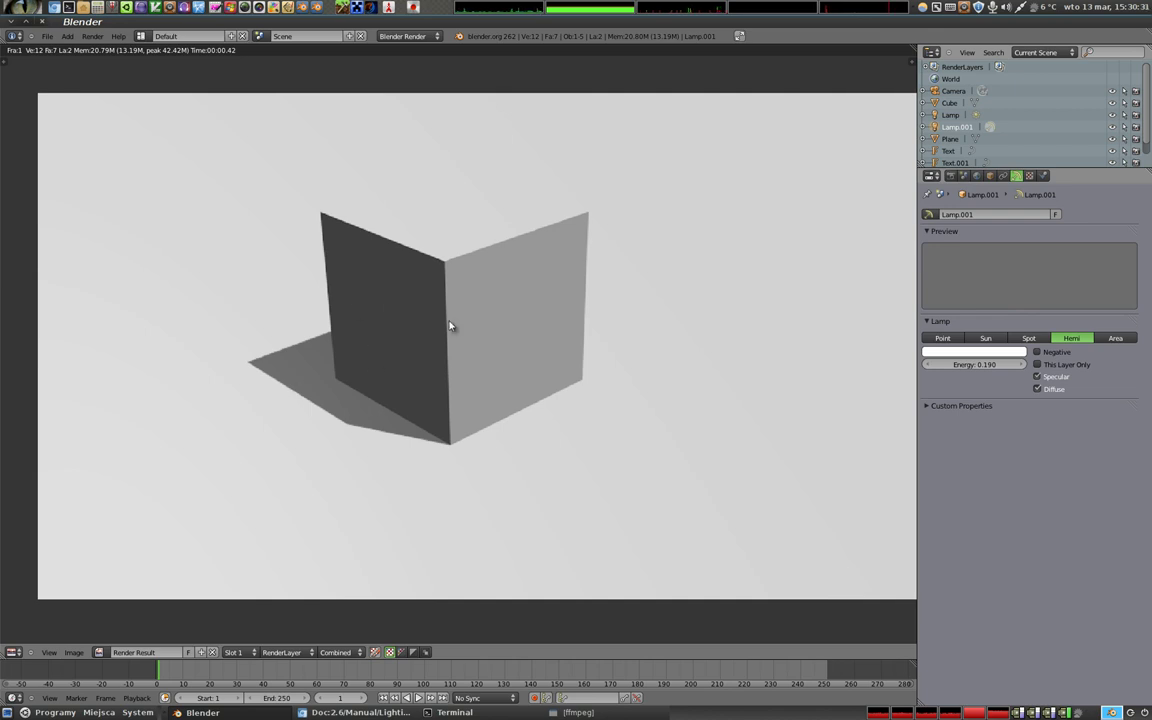
Step: Tint Lamp.001's Hemi light pale blue and re-render for bluish shadows
{"action": "left_click", "coordinate": [984, 353]}
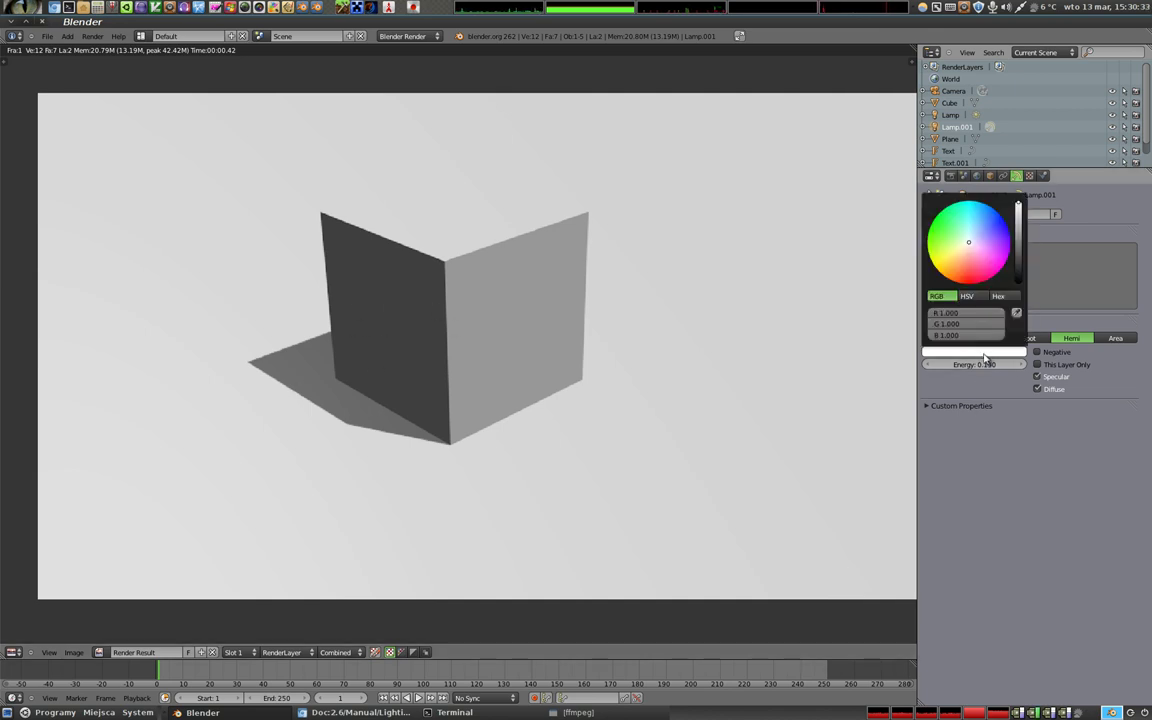
{"action": "left_click", "coordinate": [971, 250]}
{"action": "key", "text": "F12"}
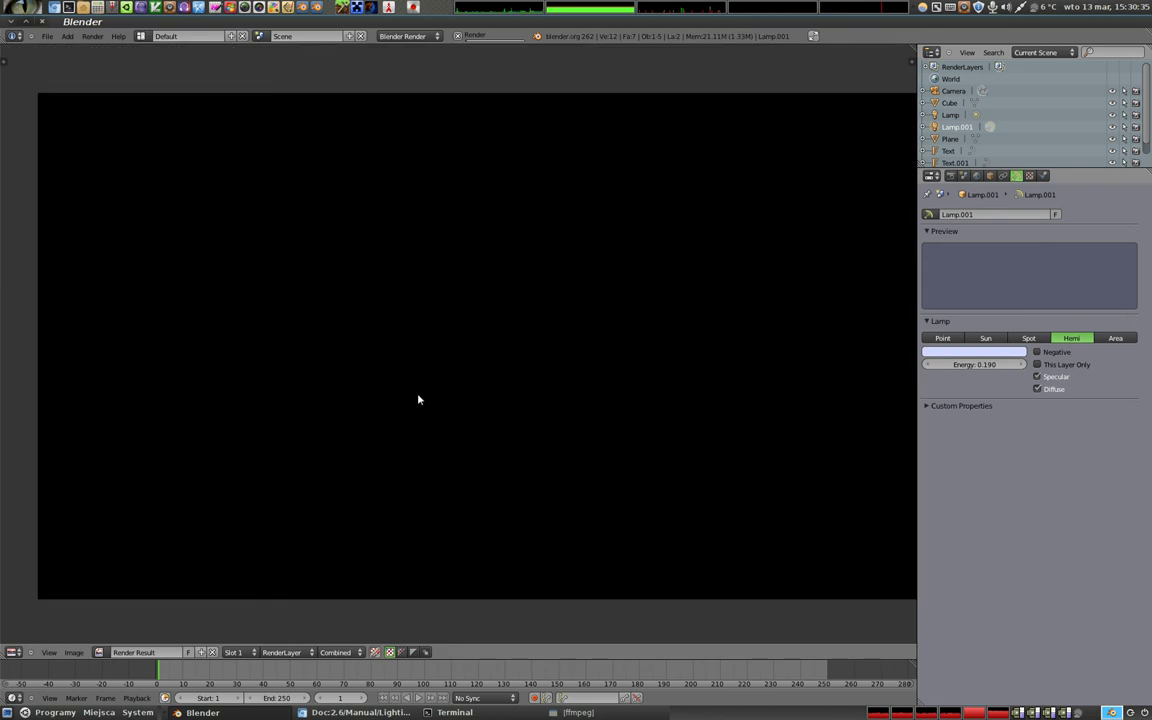
Step: Select the Sun lamp, Lamp, in the Outliner to show its settings
{"action": "scroll", "coordinate": [323, 376], "scroll_direction": "up", "scroll_amount": 1}
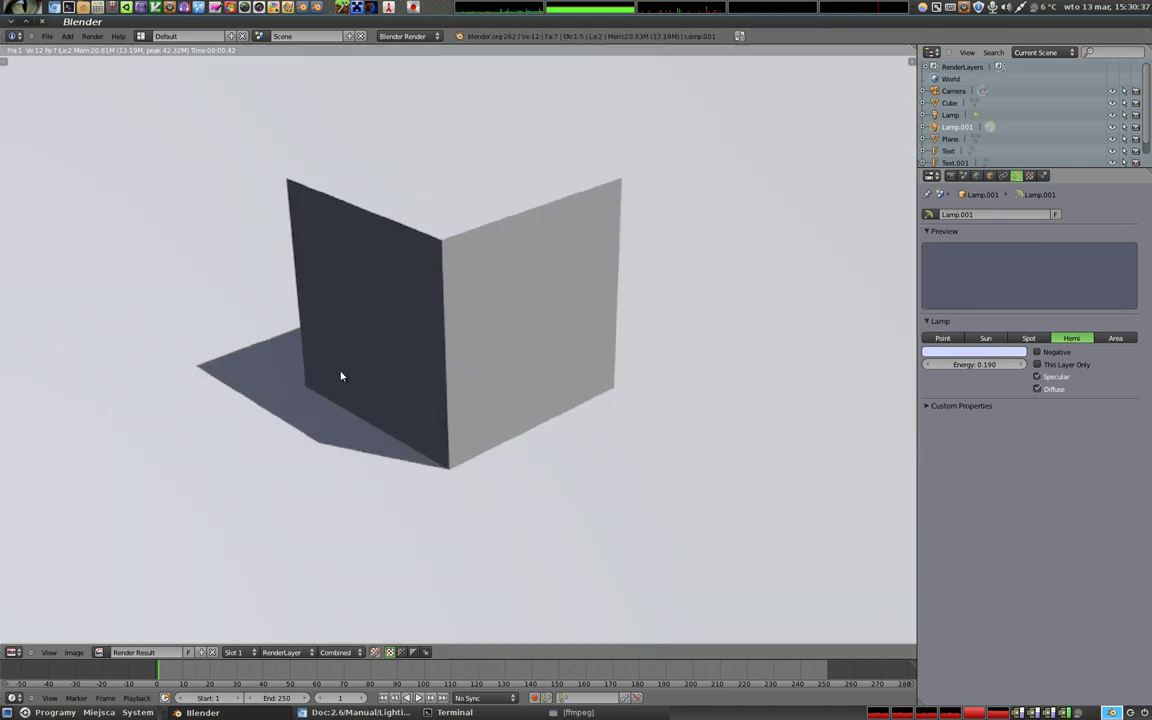
{"action": "scroll", "coordinate": [329, 375], "scroll_direction": "up", "scroll_amount": 1}
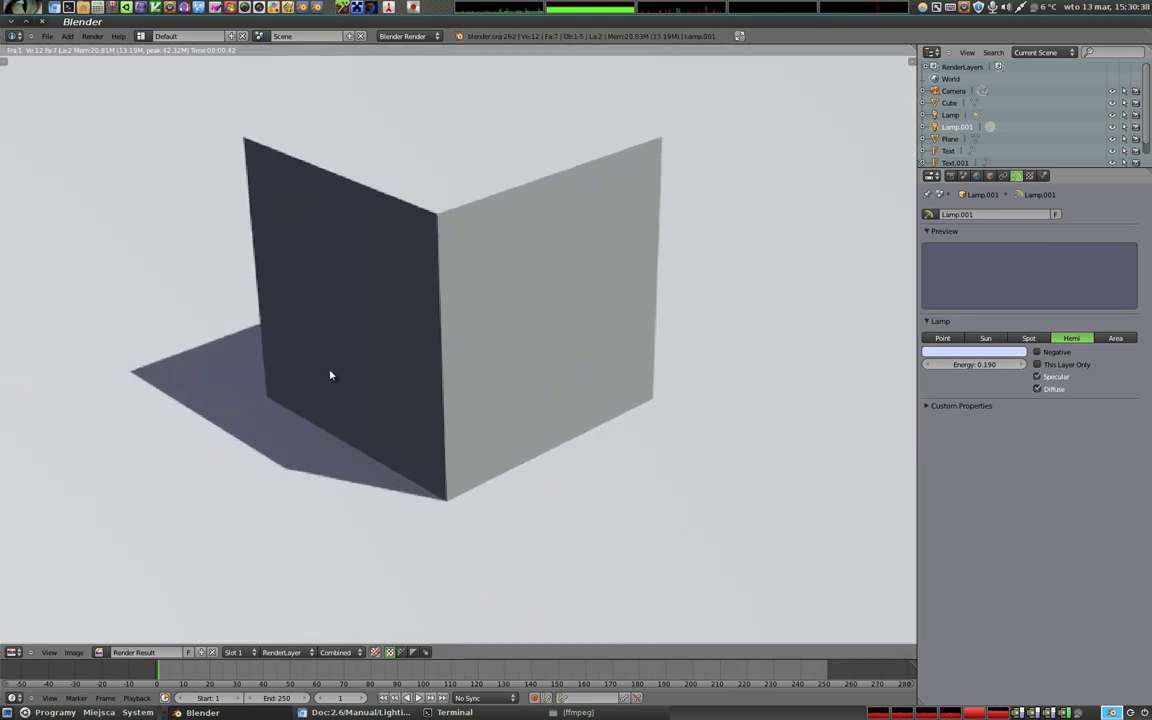
{"action": "left_click", "coordinate": [950, 115]}
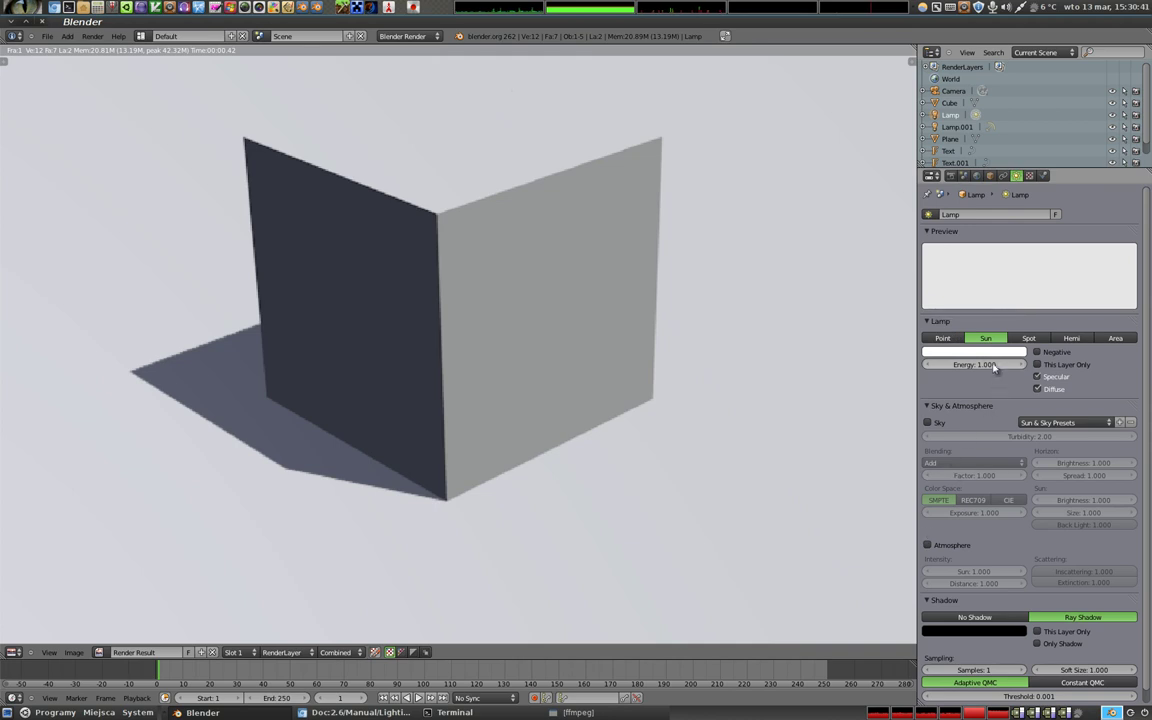
Step: Give the Sun lamp a pale warm beige colour and check the warmer render
{"action": "left_click", "coordinate": [973, 352]}
{"action": "left_click_drag", "start_coordinate": [963, 249], "coordinate": [964, 247]}
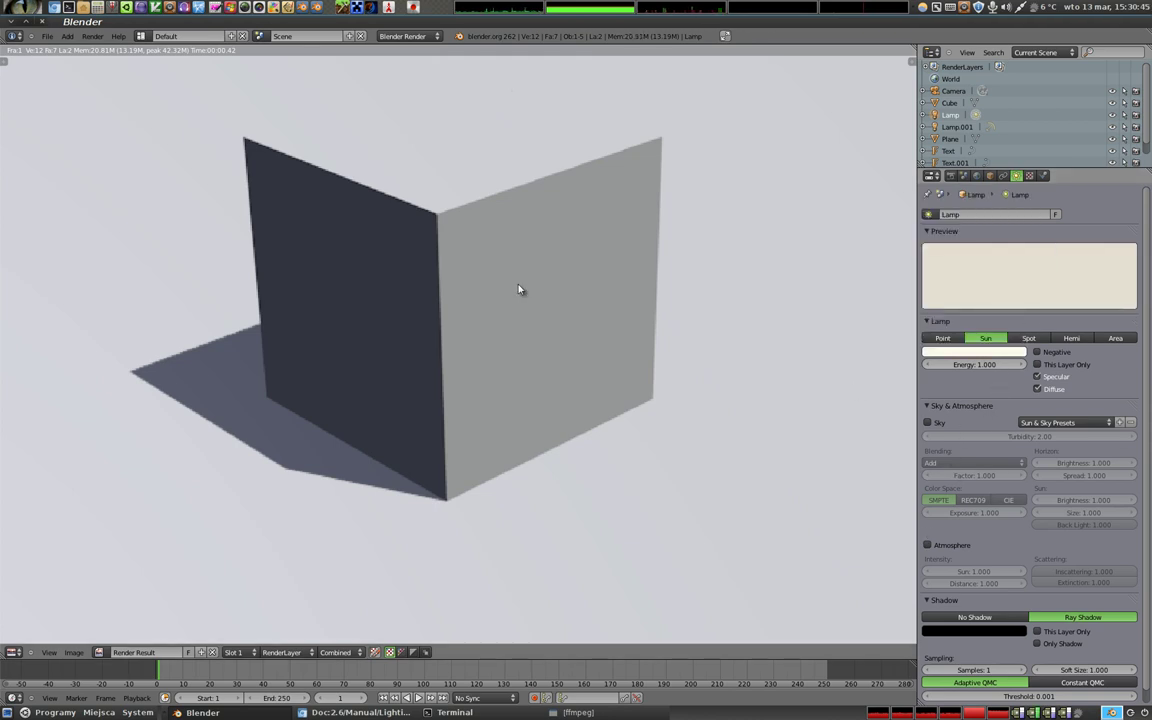
{"action": "scroll", "coordinate": [443, 238], "scroll_direction": "down", "scroll_amount": 3}
{"action": "scroll", "coordinate": [455, 255], "scroll_direction": "up", "scroll_amount": 1}
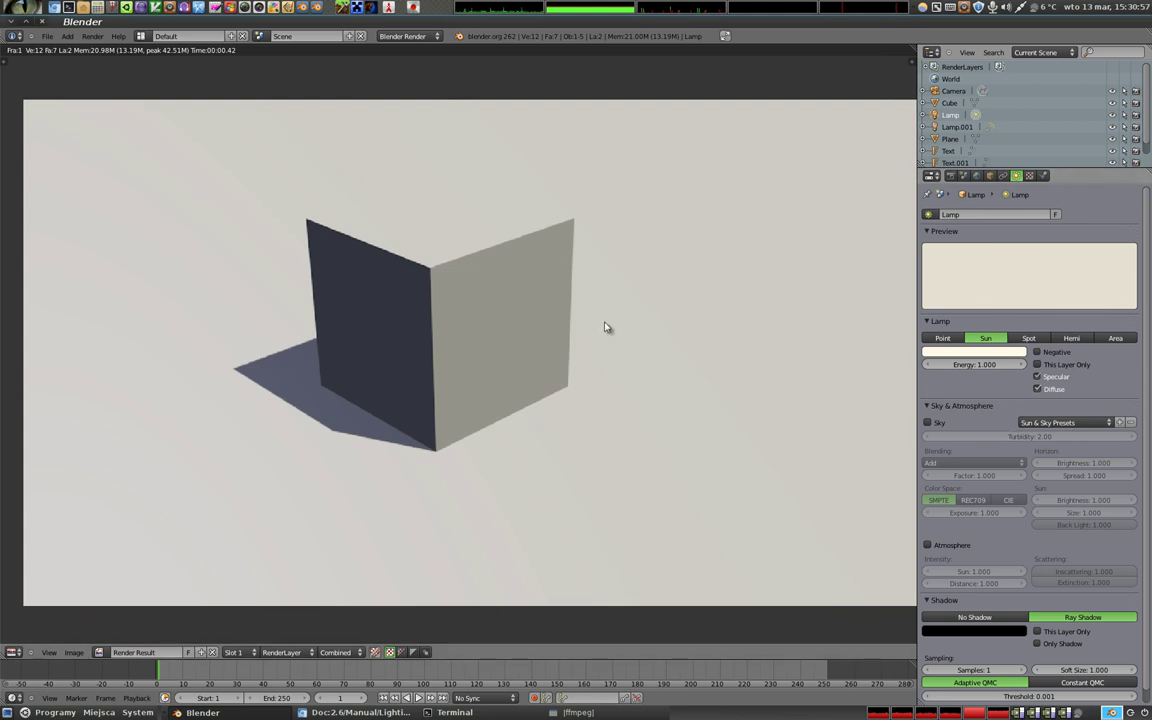
Step: Return to the 3D view and orbit to tilt the ground plane into view
{"action": "key", "text": "Escape"}
{"action": "mouse_move", "coordinate": [483, 283]}
{"action": "middle_mouse_down"}
{"action": "mouse_move", "coordinate": [521, 259]}
{"action": "mouse_move", "coordinate": [391, 221]}
{"action": "mouse_move", "coordinate": [237, 211]}
{"action": "middle_mouse_up"}
{"action": "mouse_move", "coordinate": [509, 311]}
{"action": "middle_mouse_down"}
{"action": "mouse_move", "coordinate": [521, 314]}
{"action": "mouse_move", "coordinate": [445, 270]}
{"action": "mouse_move", "coordinate": [388, 296]}
{"action": "mouse_move", "coordinate": [671, 416]}
{"action": "mouse_move", "coordinate": [445, 305]}
{"action": "mouse_move", "coordinate": [458, 324]}
{"action": "mouse_move", "coordinate": [499, 255]}
{"action": "middle_mouse_up"}
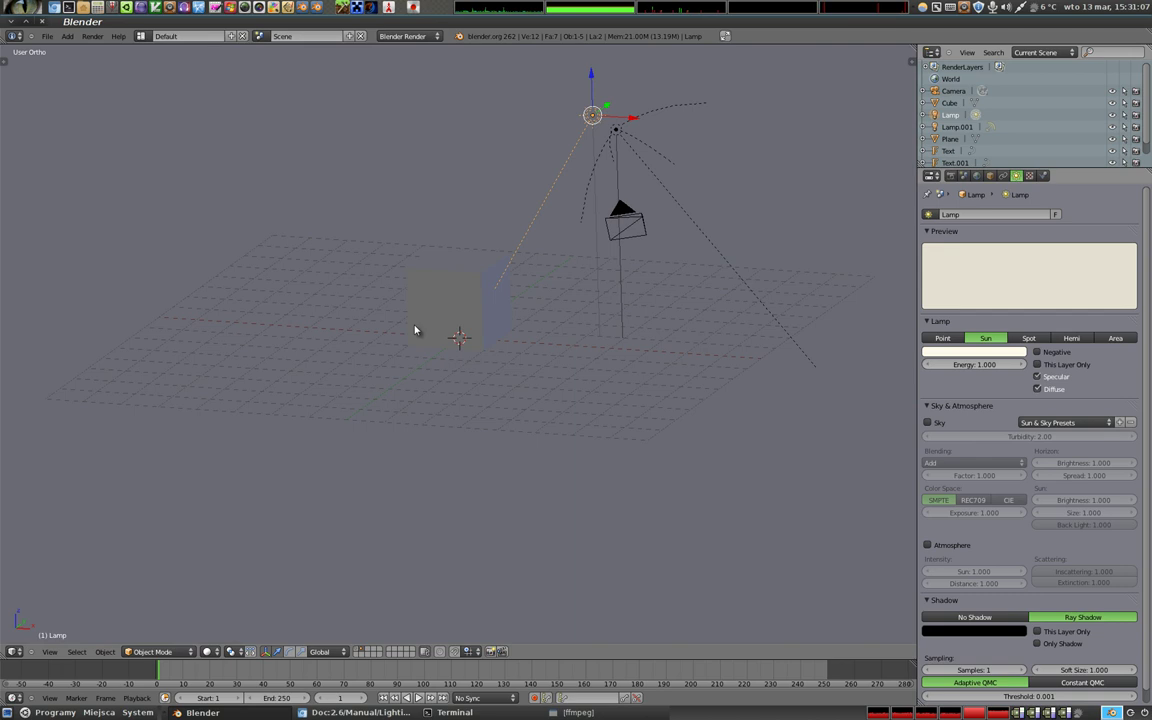
Step: Keep the viewport in Solid shading and show the N properties sidebar
{"action": "left_click", "coordinate": [208, 651]}
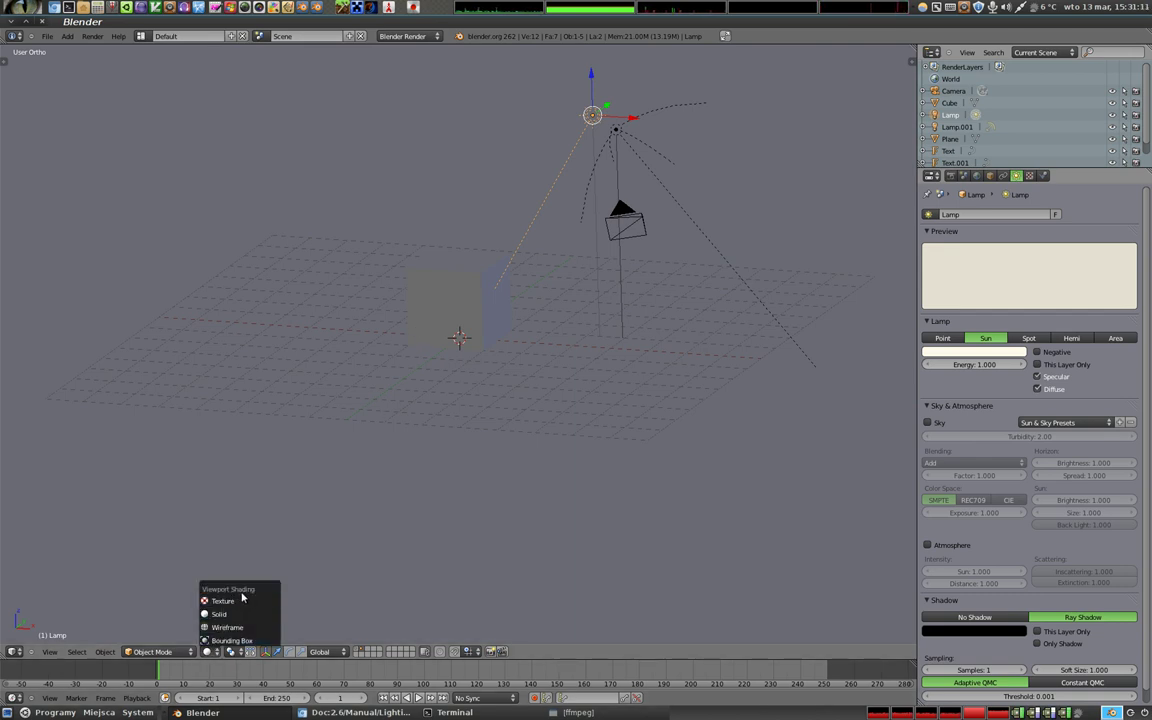
{"action": "left_click", "coordinate": [220, 615]}
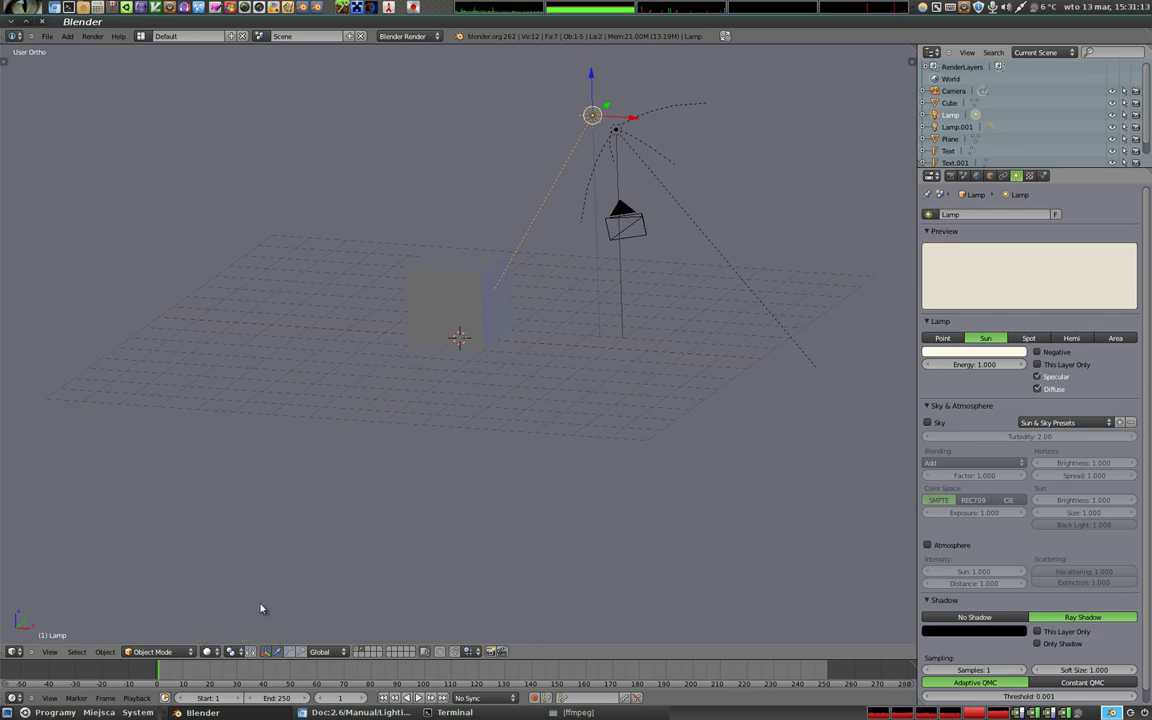
{"action": "mouse_move", "coordinate": [503, 305]}
{"action": "middle_mouse_down"}
{"action": "mouse_move", "coordinate": [494, 368]}
{"action": "mouse_move", "coordinate": [481, 378]}
{"action": "middle_mouse_up"}
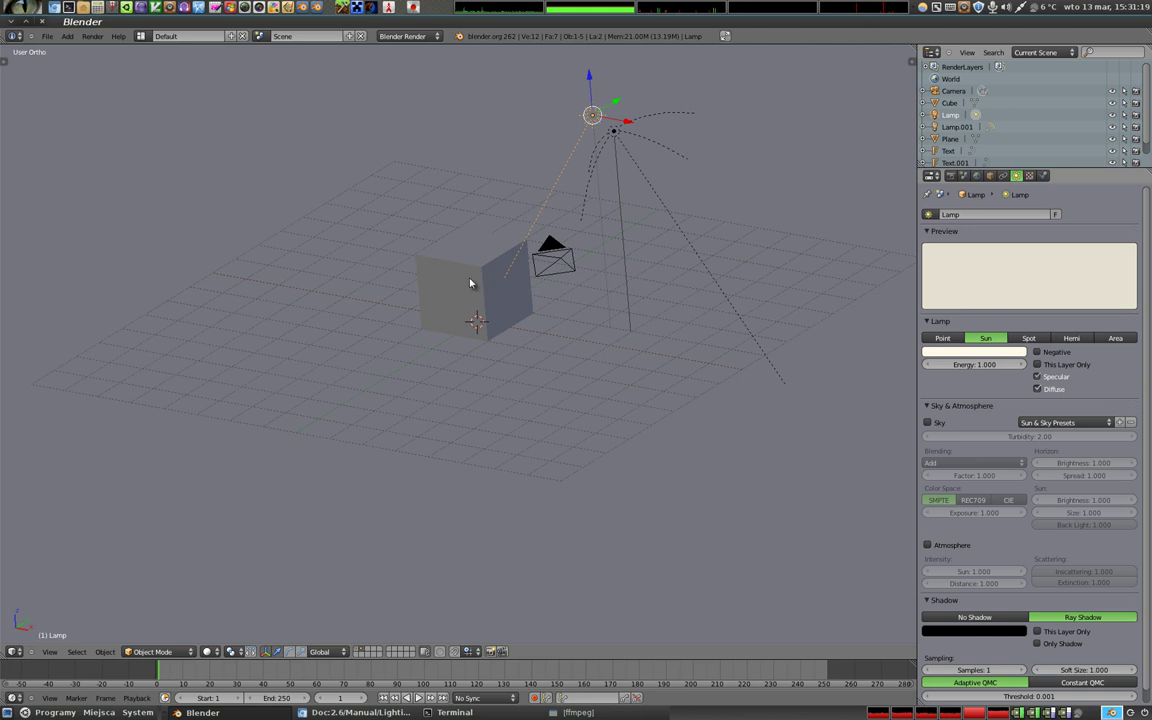
{"action": "key", "text": "n"}
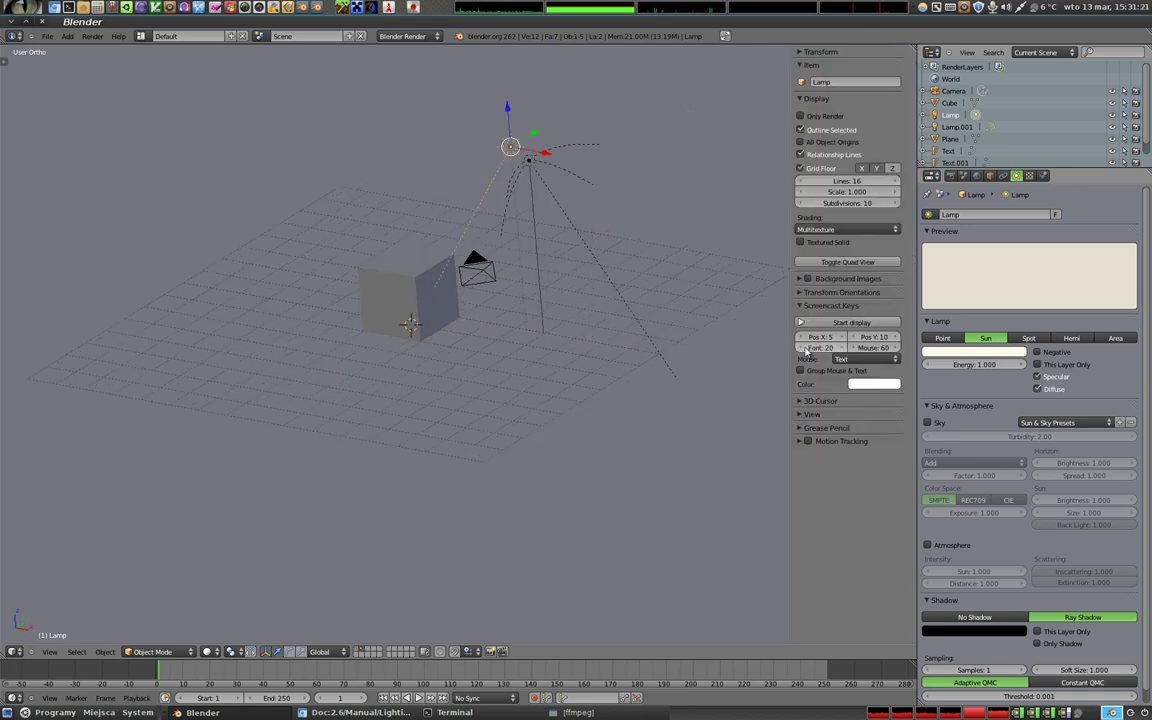
Step: Enable Textured Solid in the sidebar and preview the cube in Solid shading
{"action": "left_click", "coordinate": [801, 243]}
{"action": "mouse_move", "coordinate": [372, 238]}
{"action": "middle_mouse_down"}
{"action": "mouse_move", "coordinate": [445, 262]}
{"action": "mouse_move", "coordinate": [537, 197]}
{"action": "middle_mouse_up"}
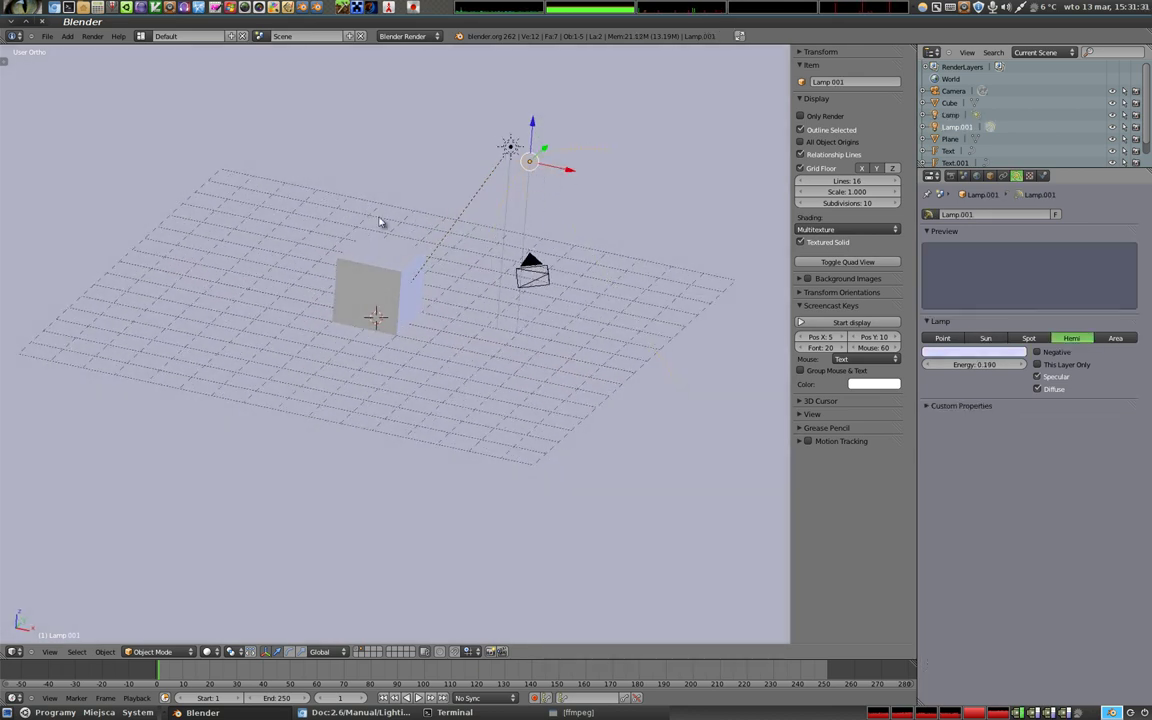
{"action": "left_click", "coordinate": [209, 651]}
{"action": "left_click", "coordinate": [222, 614]}
{"action": "mouse_move", "coordinate": [396, 316]}
{"action": "middle_mouse_down"}
{"action": "mouse_move", "coordinate": [424, 342]}
{"action": "mouse_move", "coordinate": [399, 320]}
{"action": "mouse_move", "coordinate": [468, 303]}
{"action": "mouse_move", "coordinate": [278, 231]}
{"action": "mouse_move", "coordinate": [388, 368]}
{"action": "mouse_move", "coordinate": [437, 384]}
{"action": "mouse_move", "coordinate": [357, 389]}
{"action": "middle_mouse_up"}
Step: Select the Sun lamp, then rotate the Hemi lamp to re-aim it
{"action": "right_click", "coordinate": [497, 178]}
{"action": "mouse_move", "coordinate": [497, 178]}
{"action": "middle_mouse_down"}
{"action": "mouse_move", "coordinate": [491, 450]}
{"action": "mouse_move", "coordinate": [562, 403]}
{"action": "middle_mouse_up"}
{"action": "right_click", "coordinate": [508, 148]}
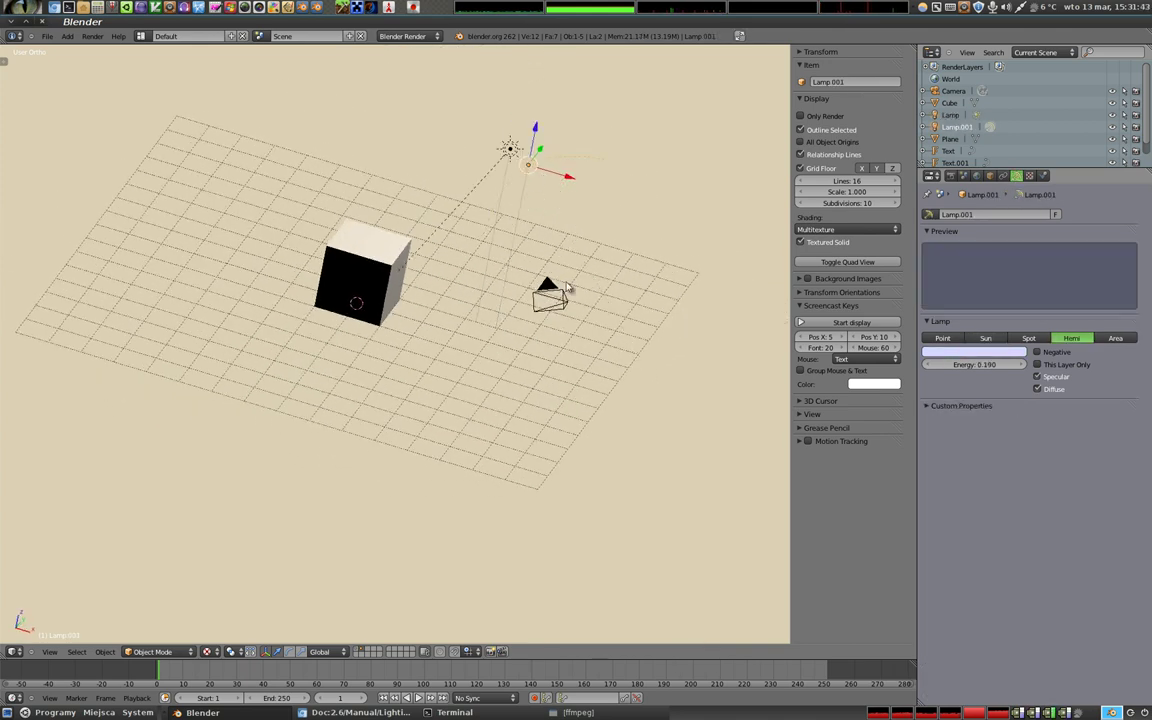
{"action": "key", "text": "r"}
{"action": "left_click", "coordinate": [386, 283]}
{"action": "mouse_move", "coordinate": [352, 298]}
{"action": "middle_mouse_down"}
{"action": "mouse_move", "coordinate": [327, 363]}
{"action": "mouse_move", "coordinate": [224, 342]}
{"action": "mouse_move", "coordinate": [346, 558]}
{"action": "mouse_move", "coordinate": [340, 315]}
{"action": "mouse_move", "coordinate": [341, 349]}
{"action": "middle_mouse_up"}
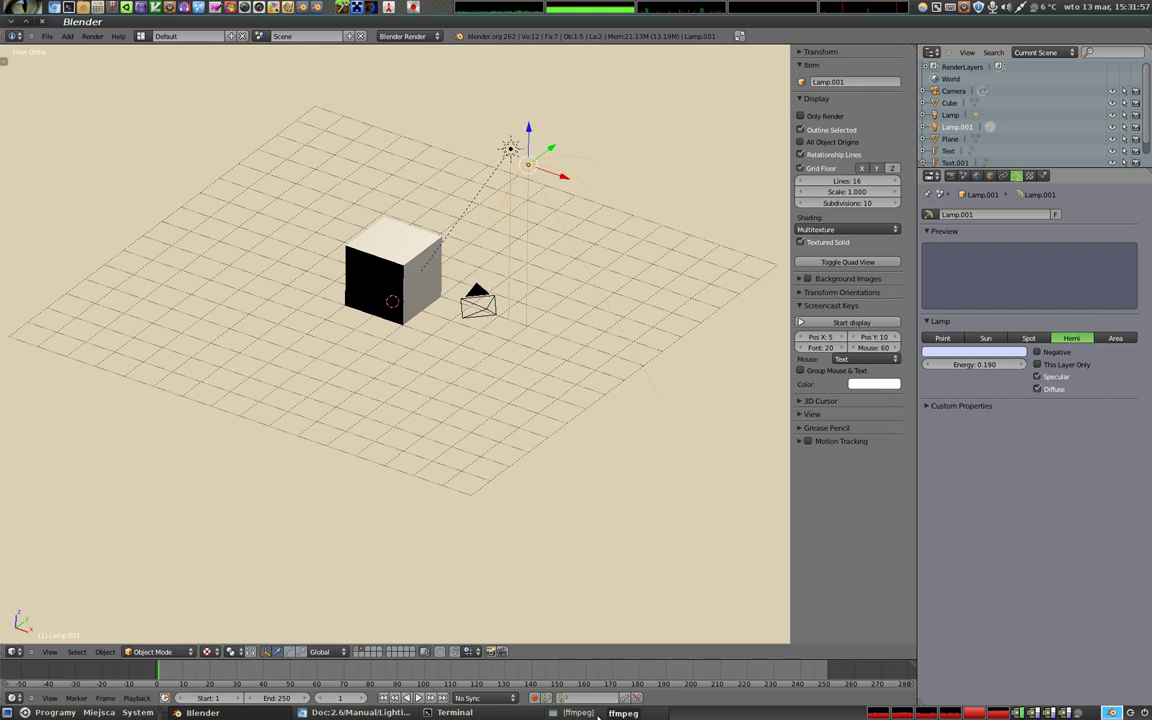
{"action": "left_click", "coordinate": [597, 713]}
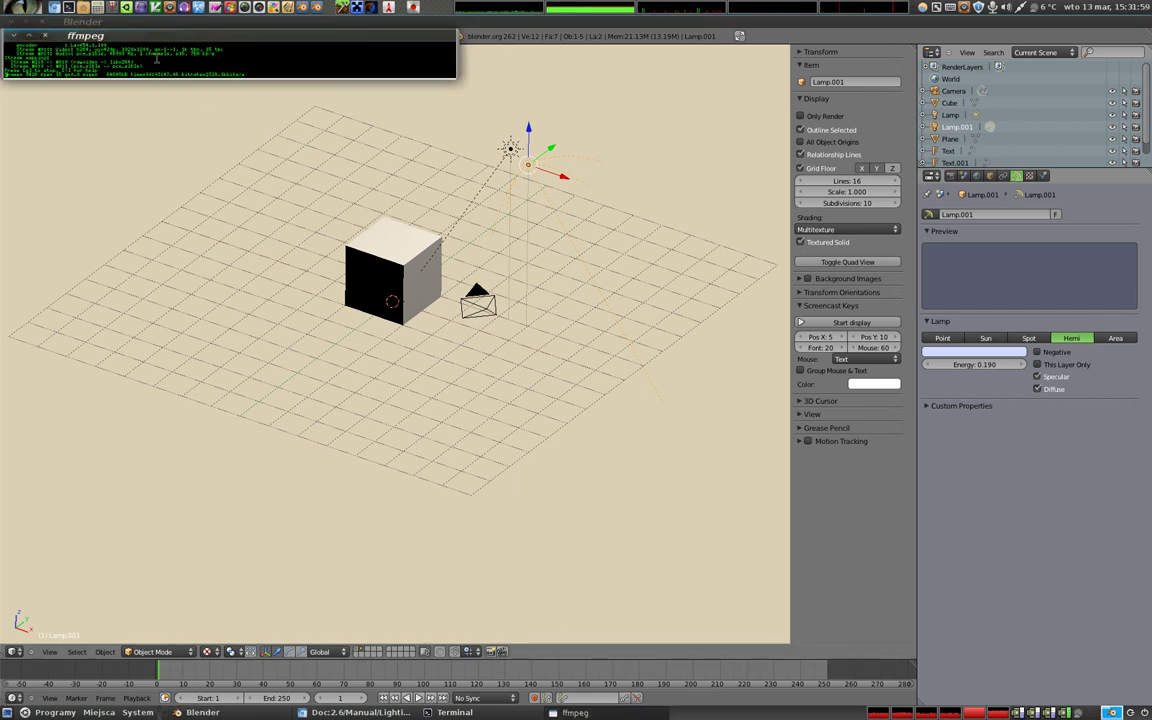